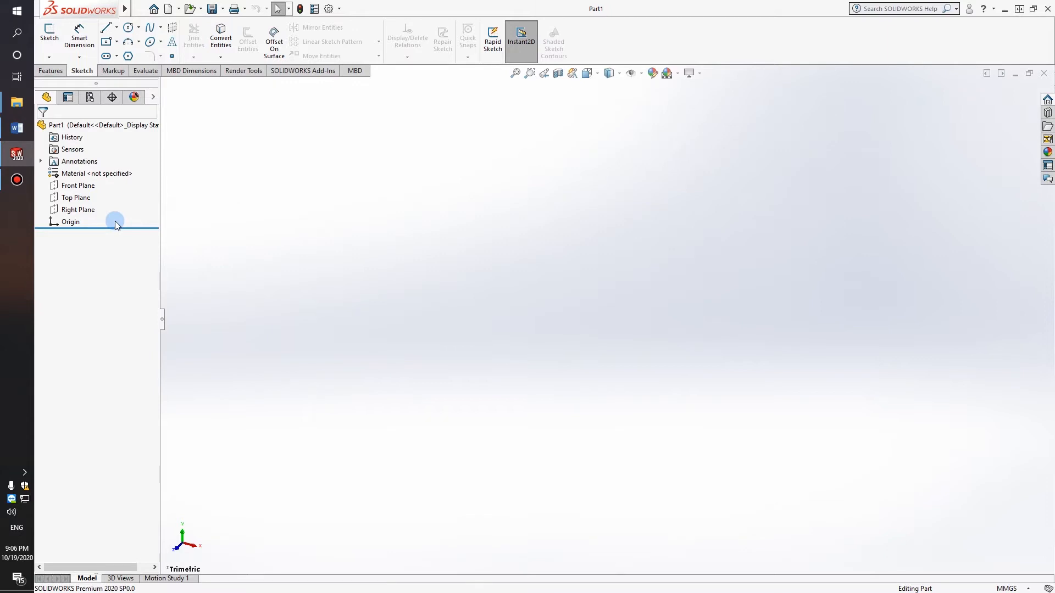
- Start a new sketch on the Top Plane
click(77, 199)
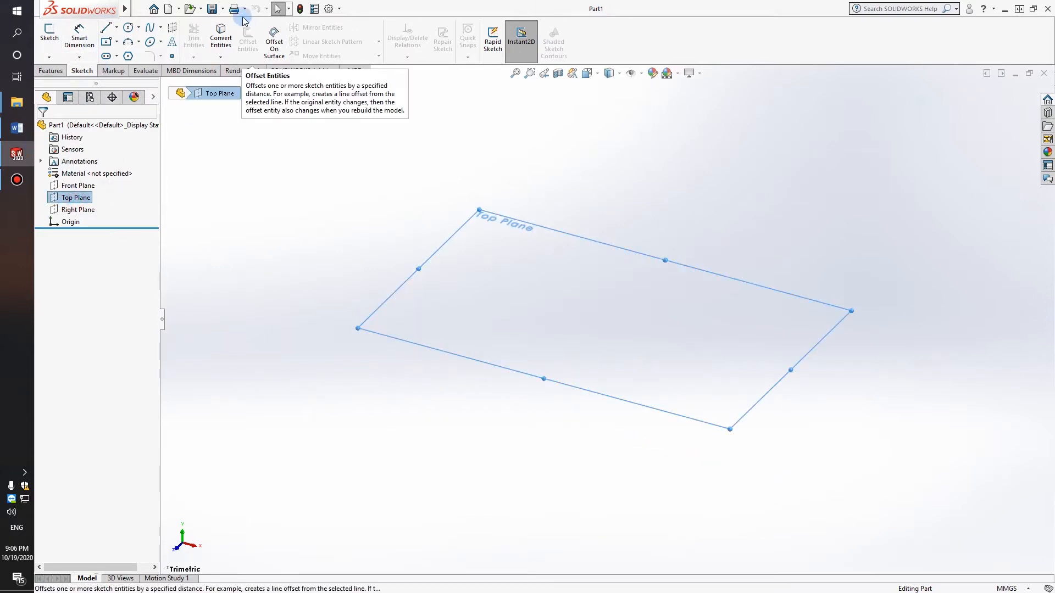
right_click(67, 197)
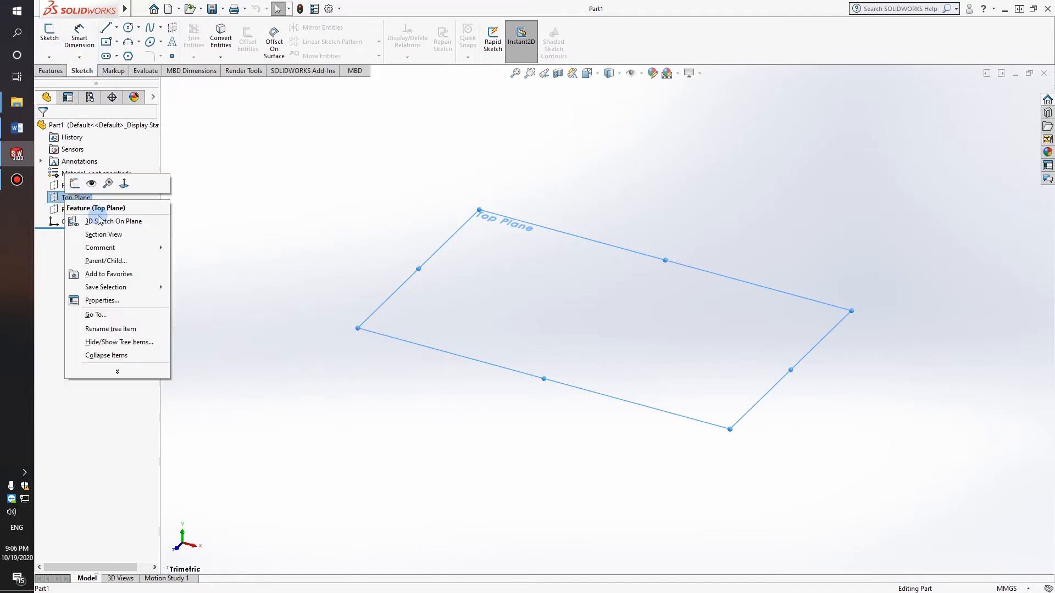
click(74, 185)
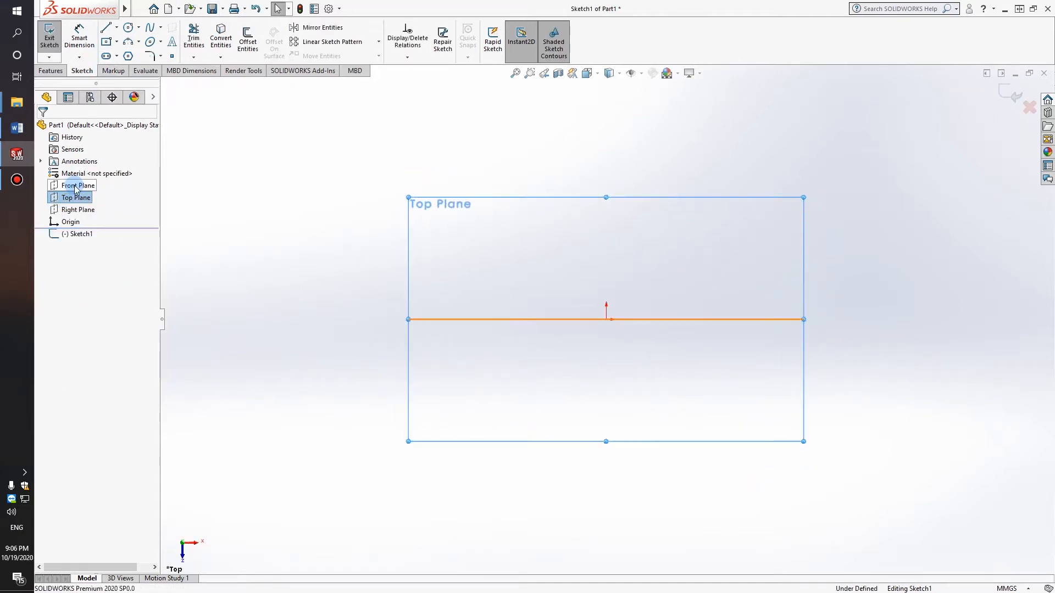
- Sketch a vertical line about 50 mm up from the origin, a horizontal line about 47 mm rightward, and a tangent semicircle curving down from its end
click(110, 32)
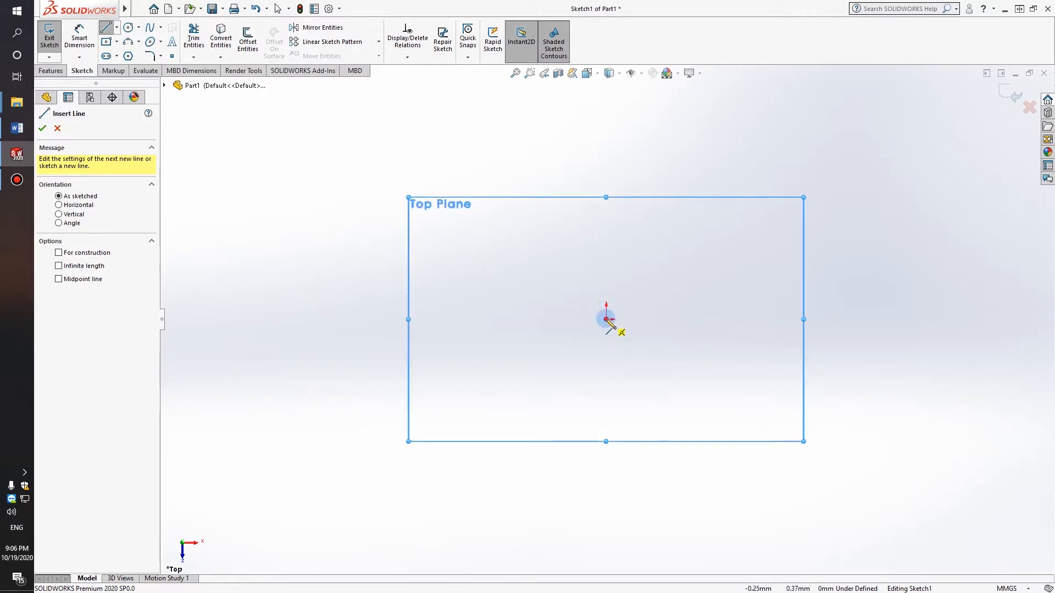
click(606, 319)
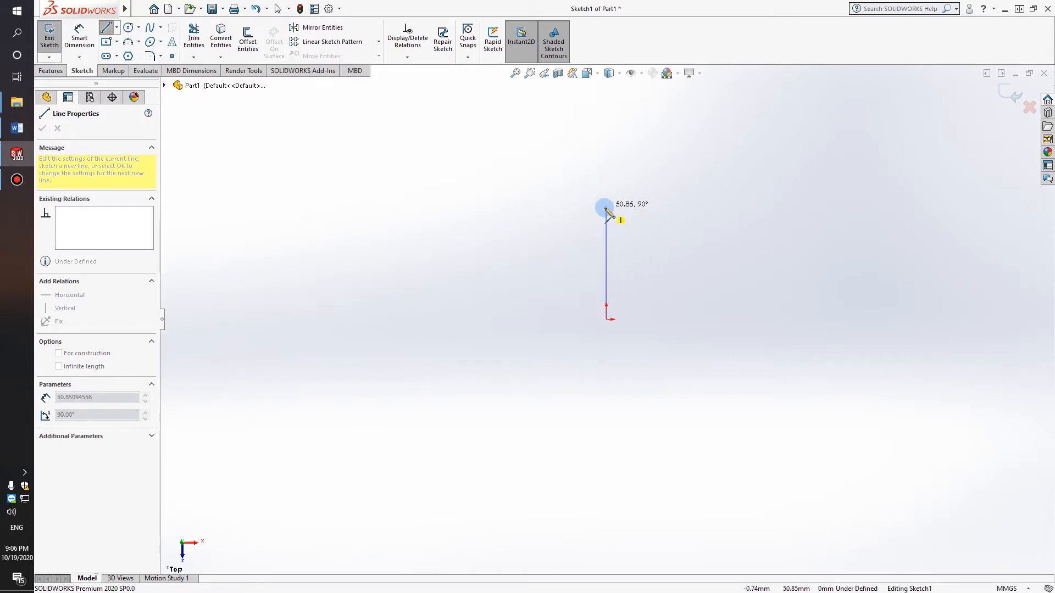
click(605, 208)
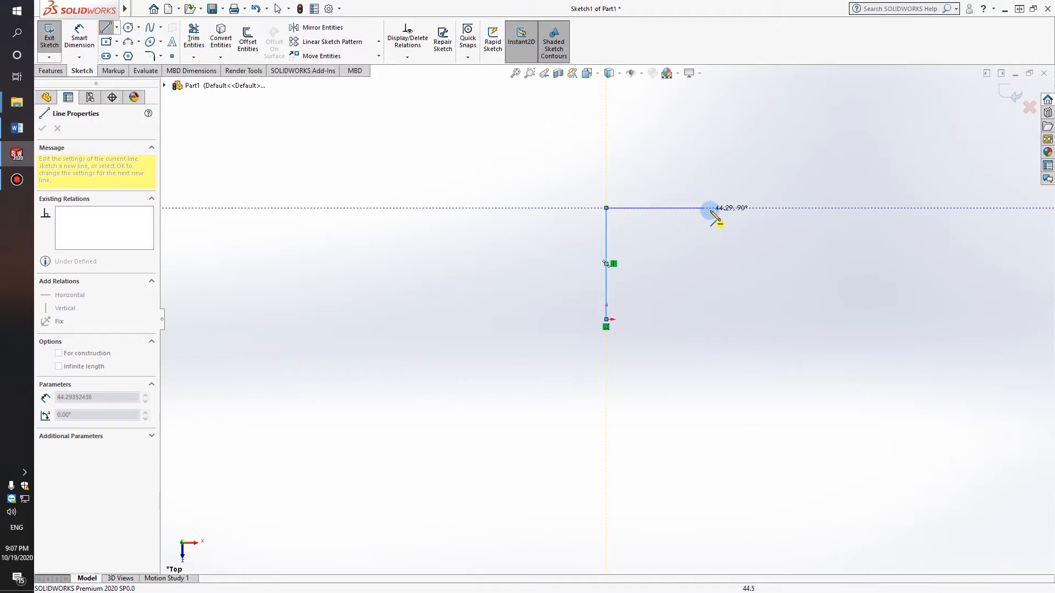
click(710, 208)
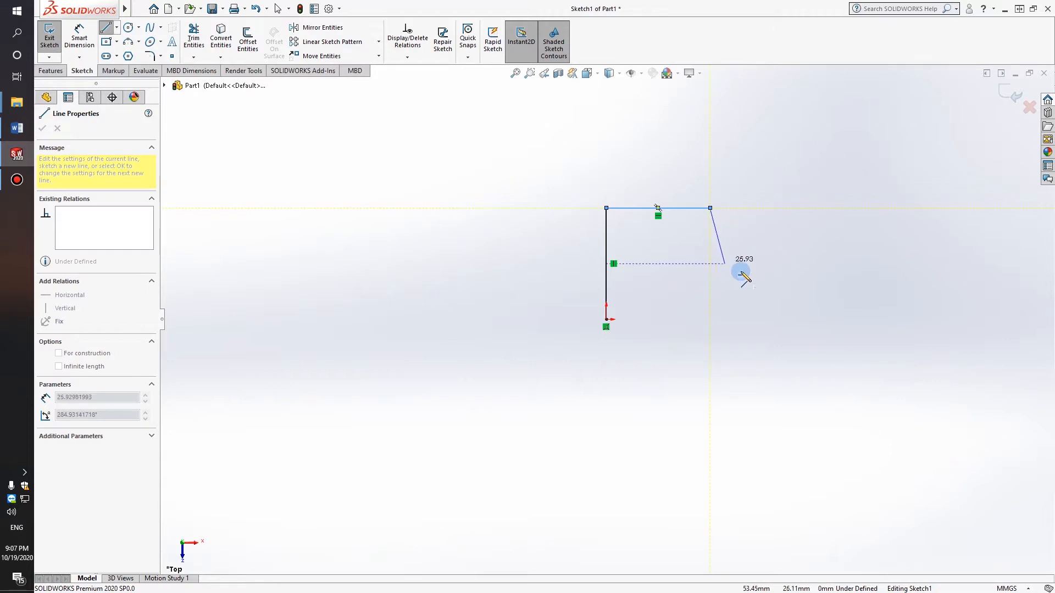
mouse_move(712, 209)
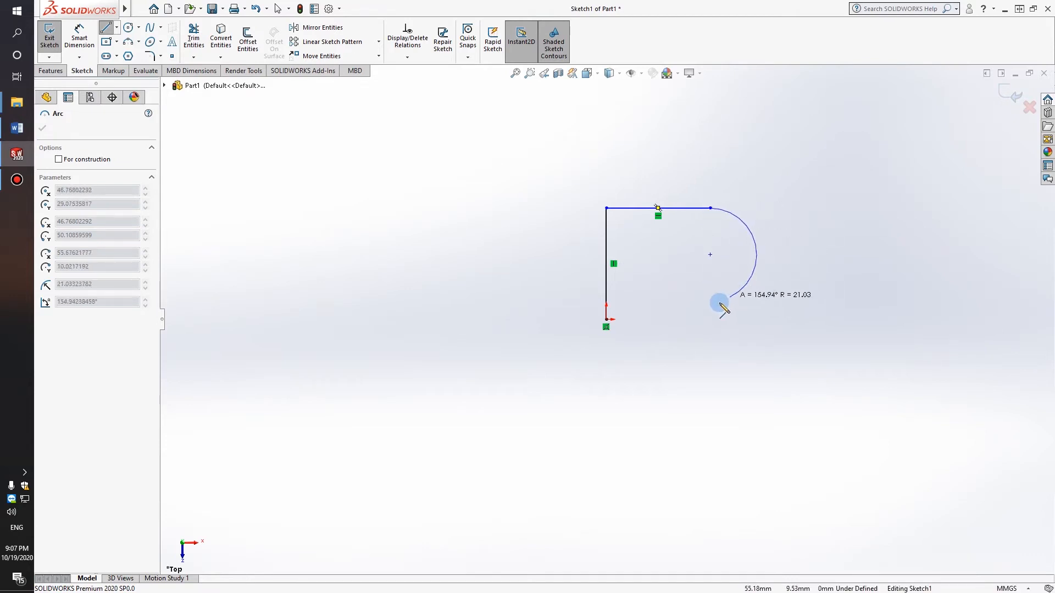
click(710, 267)
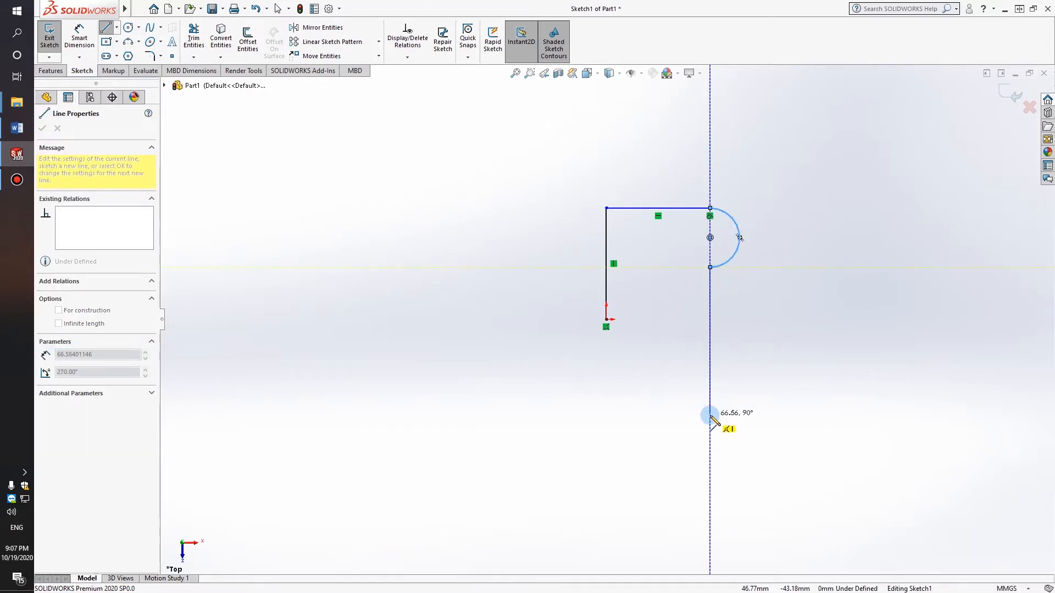
- Close the profile with a vertical line about 67 mm down, a horizontal base, a tangent semicircle about 22 mm in radius, and a line to the origin
click(709, 414)
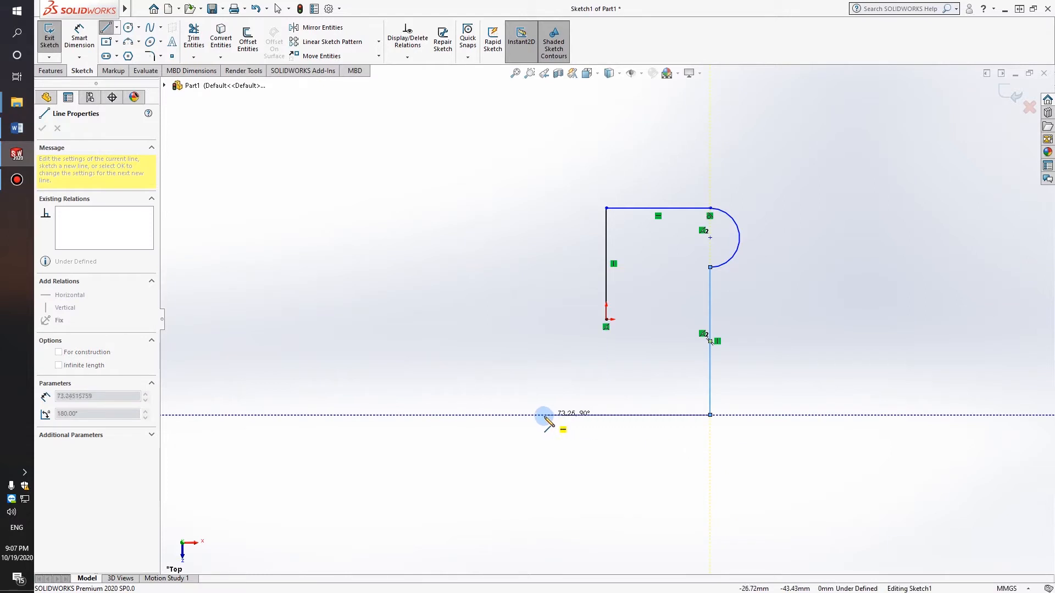
click(508, 415)
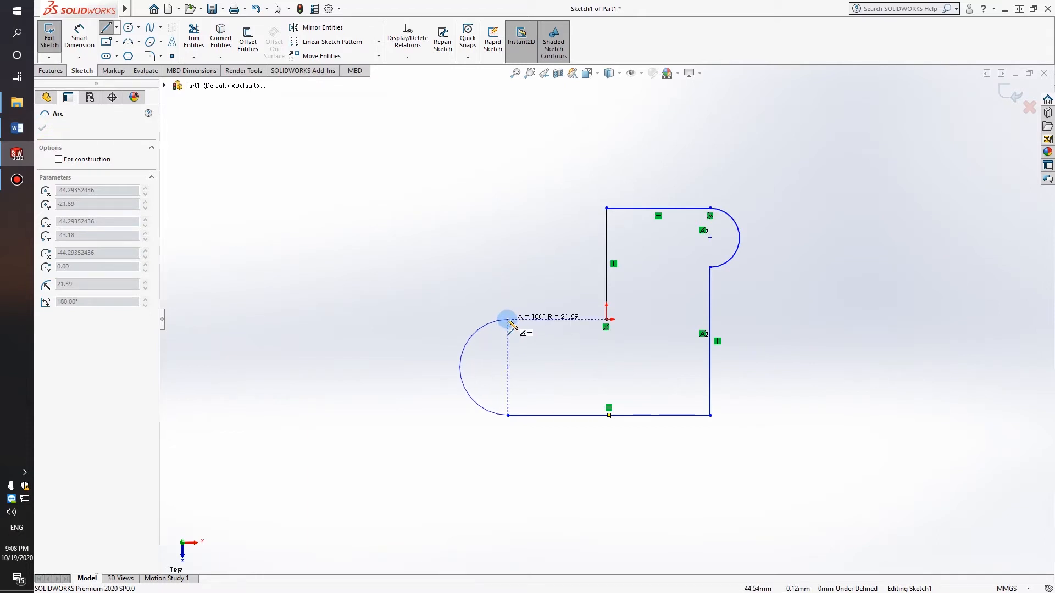
click(507, 319)
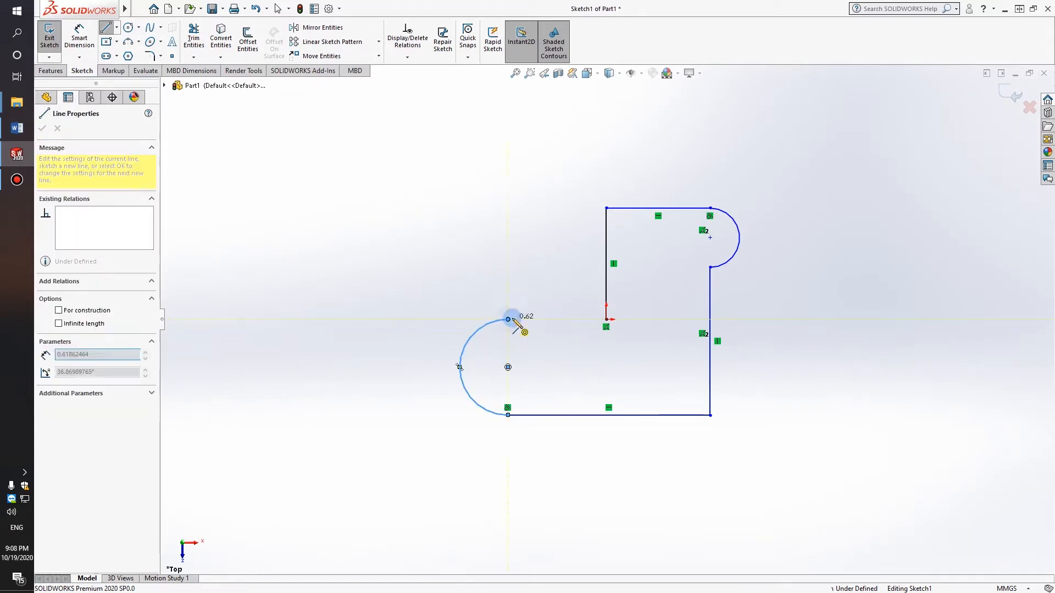
click(606, 320)
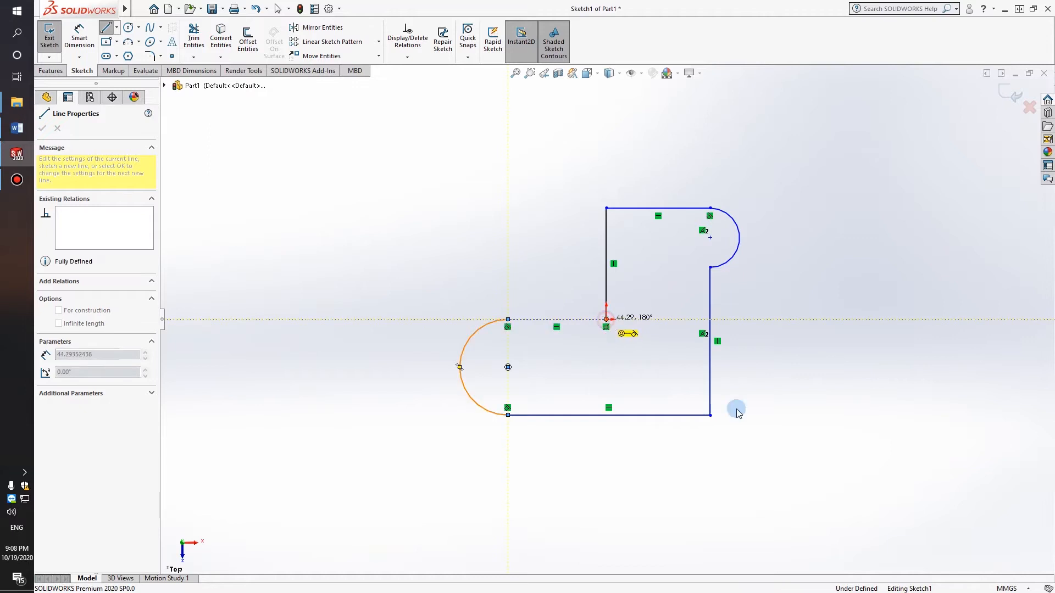
click(511, 218)
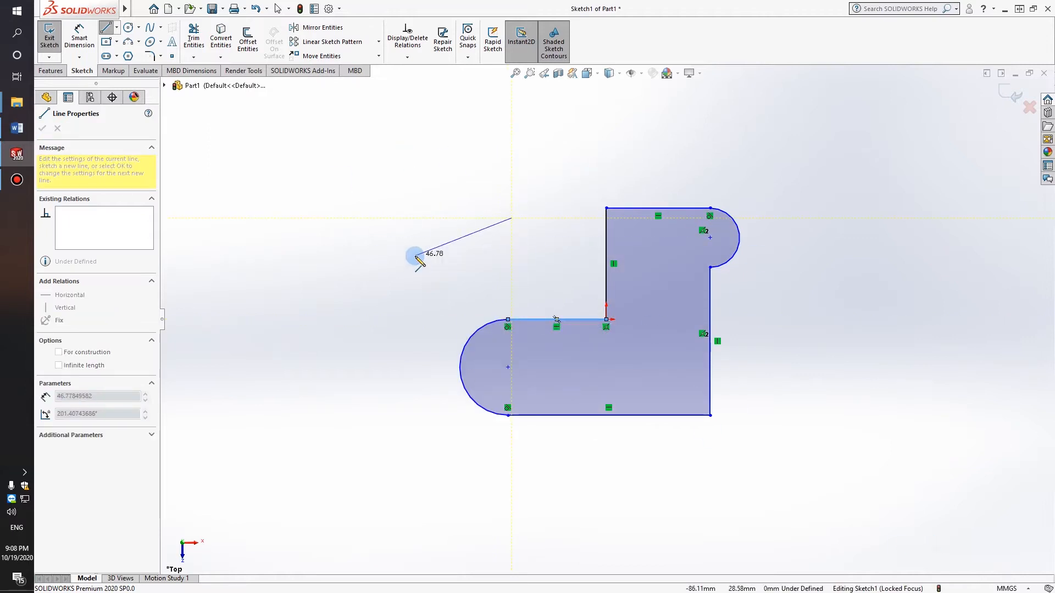
key(Escape)
- Hide the sketch relation symbols
scroll(671, 321, up, 1)
scroll(659, 316, down, 1)
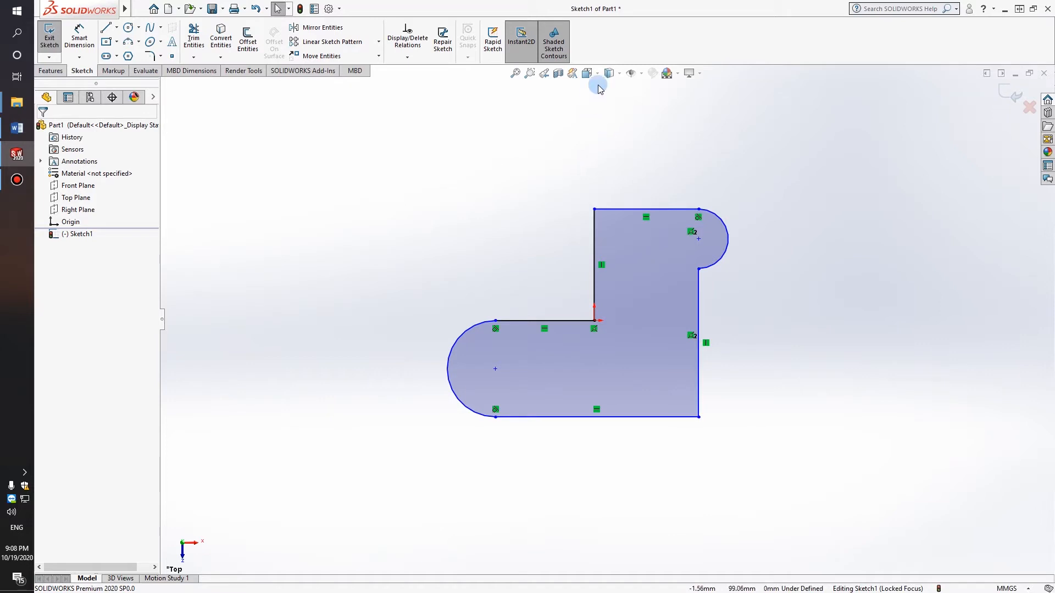
click(641, 75)
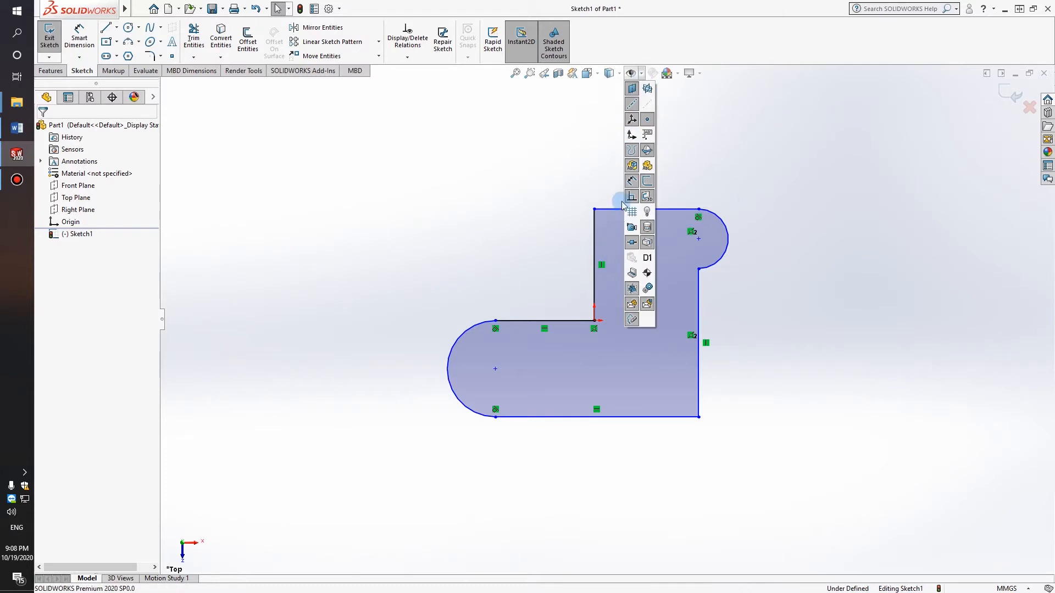
click(630, 198)
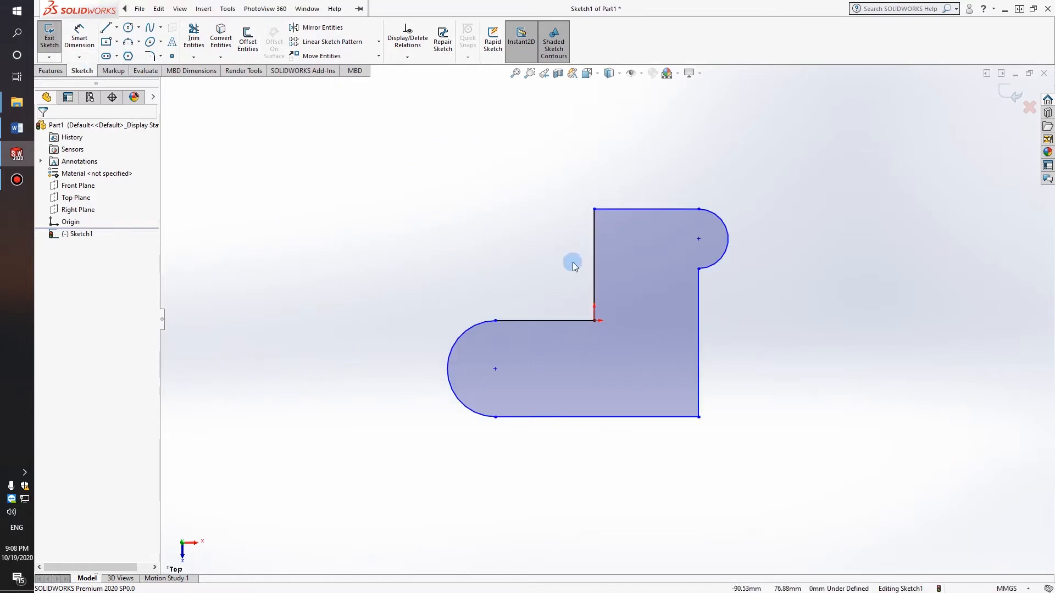
- Add a length dimension to the vertical line above the origin, placed outside the profile
click(80, 42)
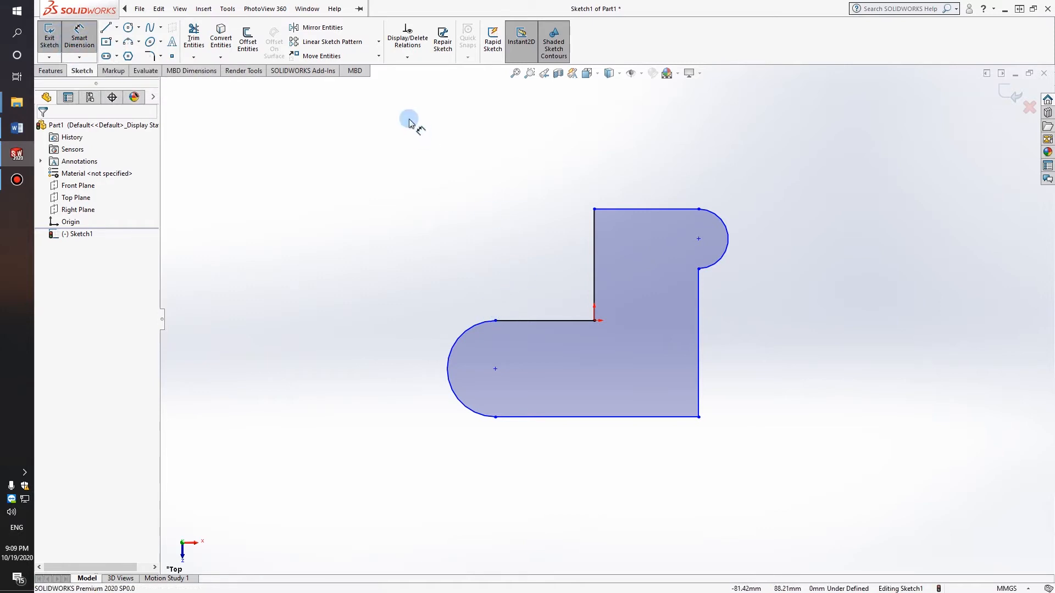
click(592, 248)
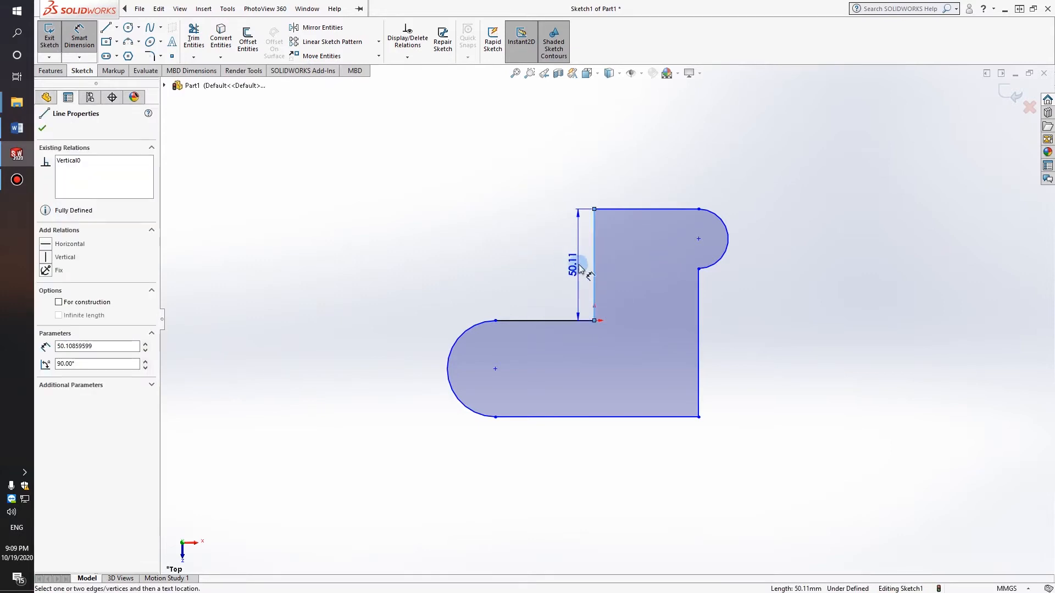
click(580, 269)
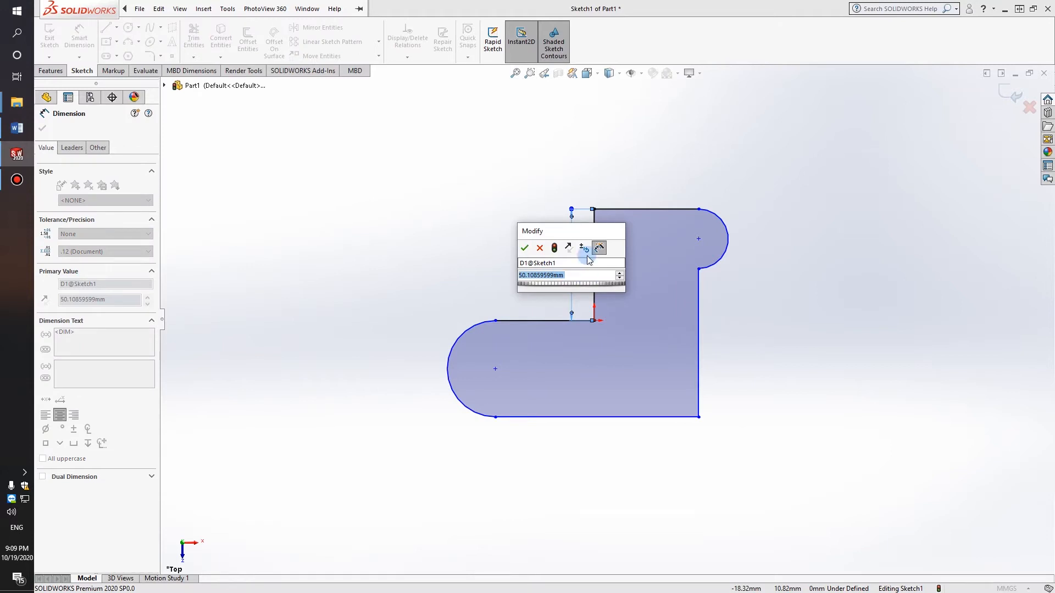
- Try stepping the vertical line's length up and down in 10 mm increments
click(565, 275)
drag(569, 276, 490, 276)
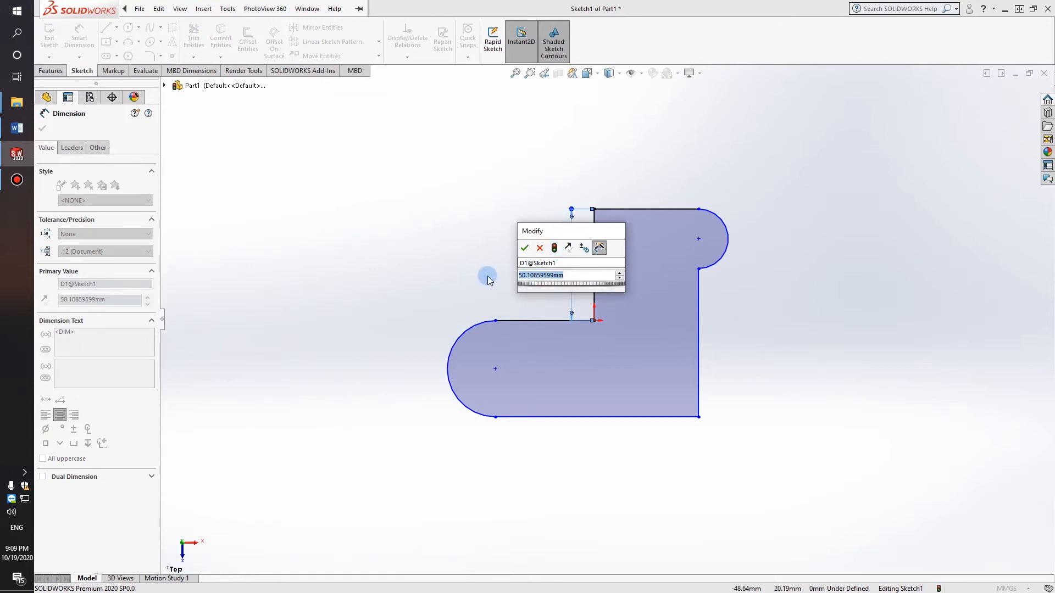
scroll(585, 279, up, 2)
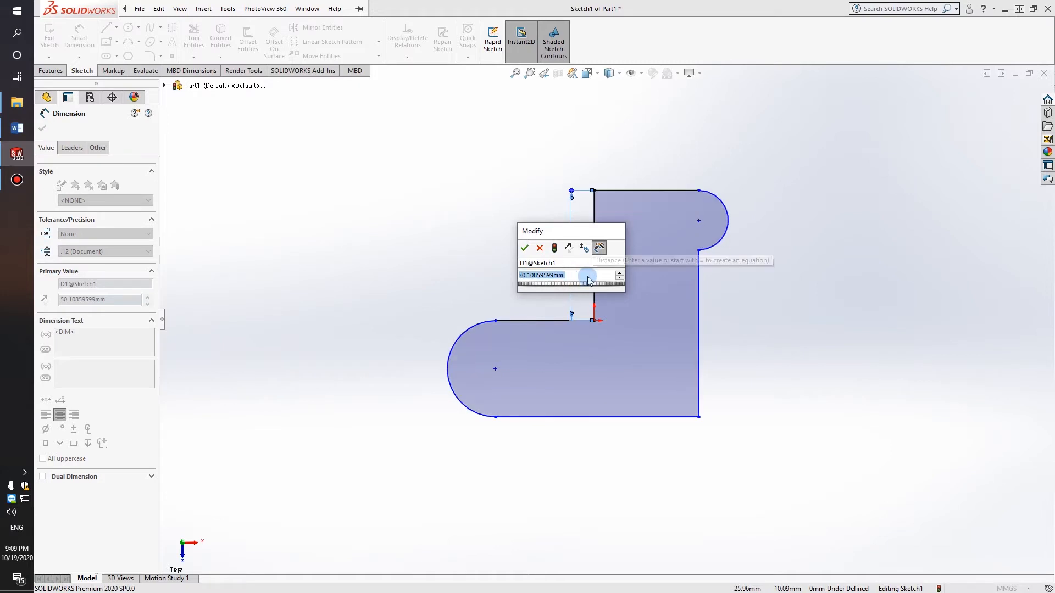
scroll(580, 279, down, 2)
scroll(580, 279, up, 5)
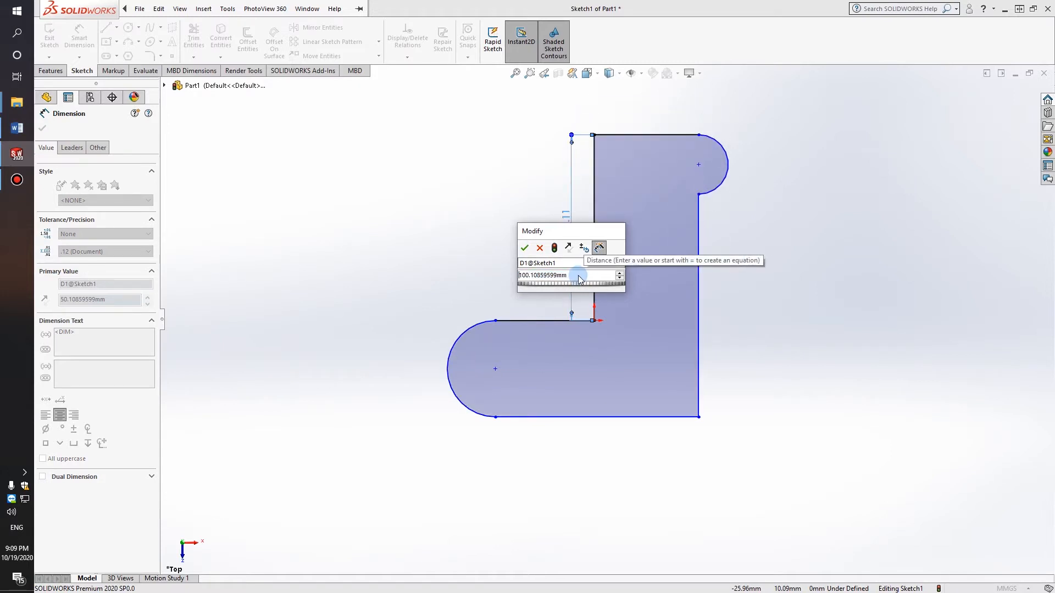
scroll(580, 279, down, 9)
scroll(577, 282, up, 10)
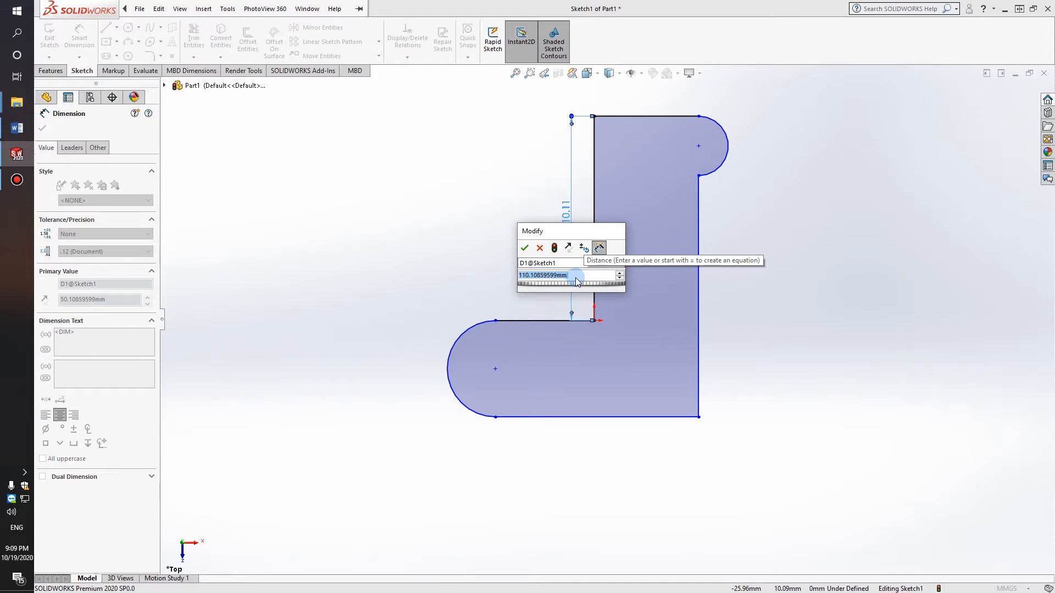
scroll(577, 281, down, 2)
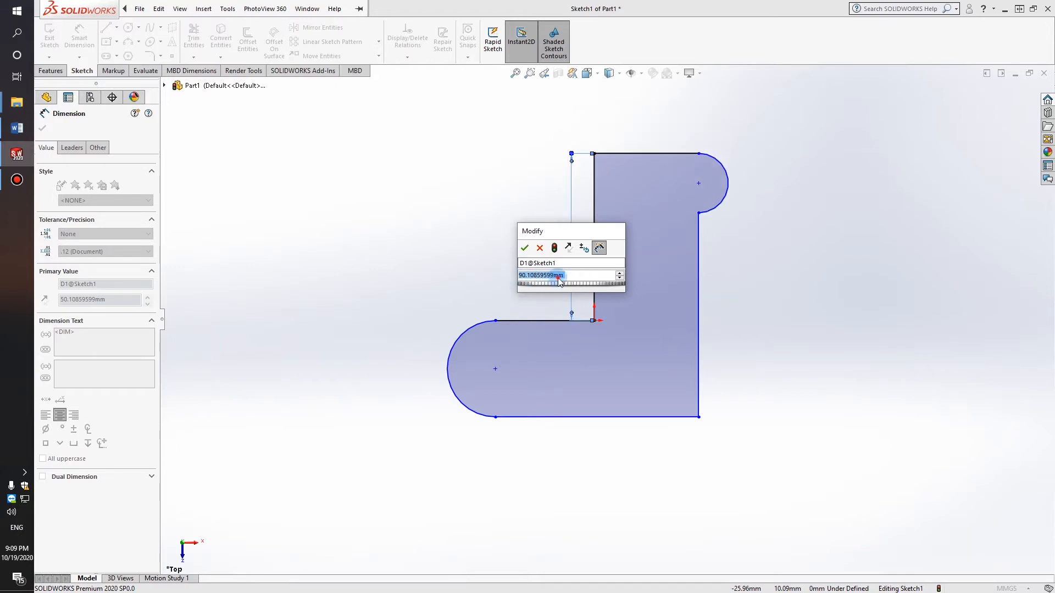
- Set the length of the vertical line above the origin to 50 mm
text(50)
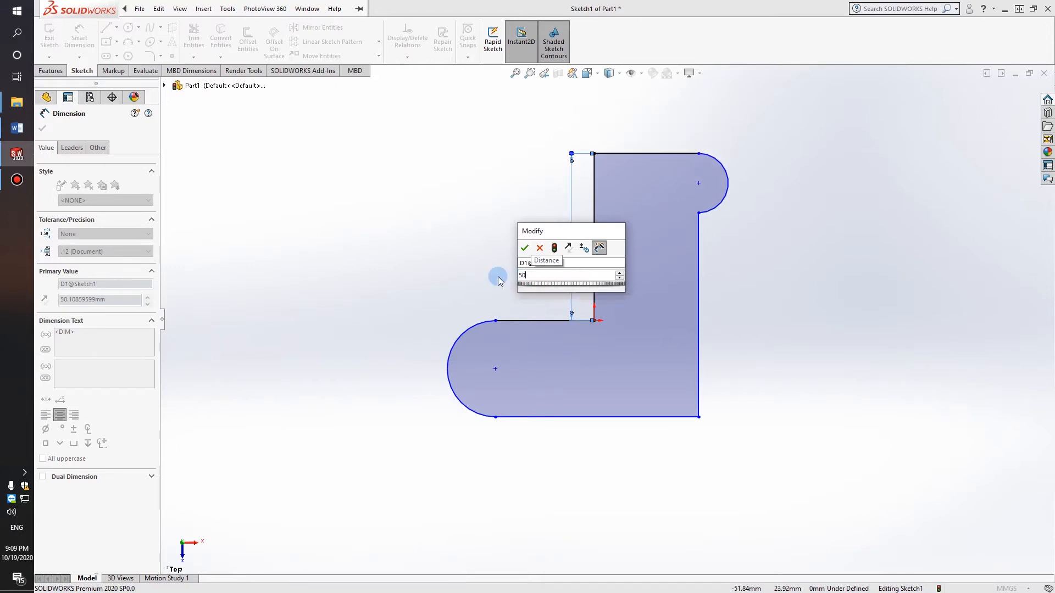
key(Return)
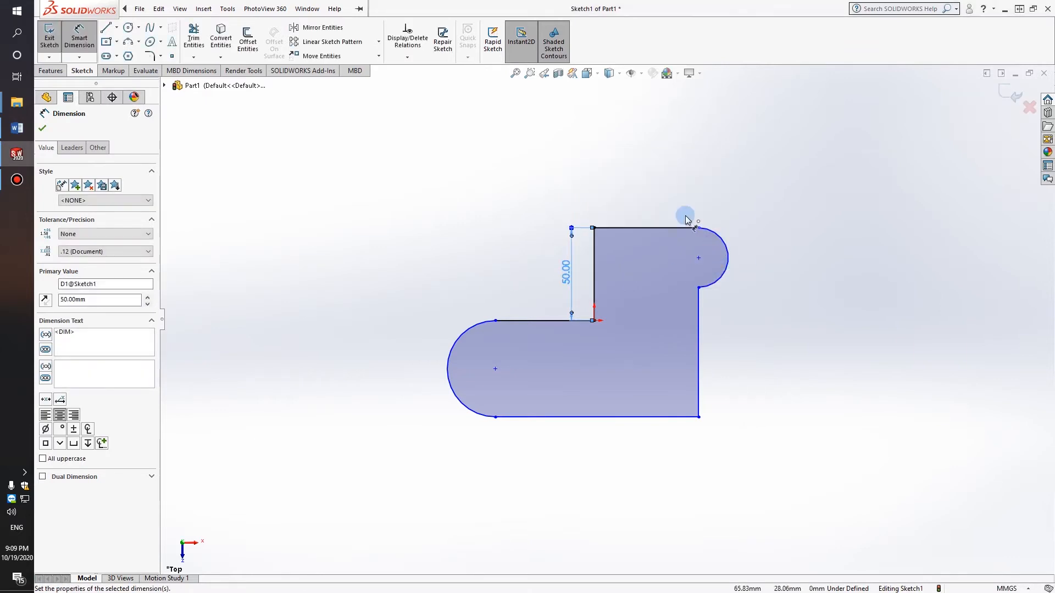
- Dimension the profile's top horizontal line to 60 mm, placing the dimension above it
click(639, 218)
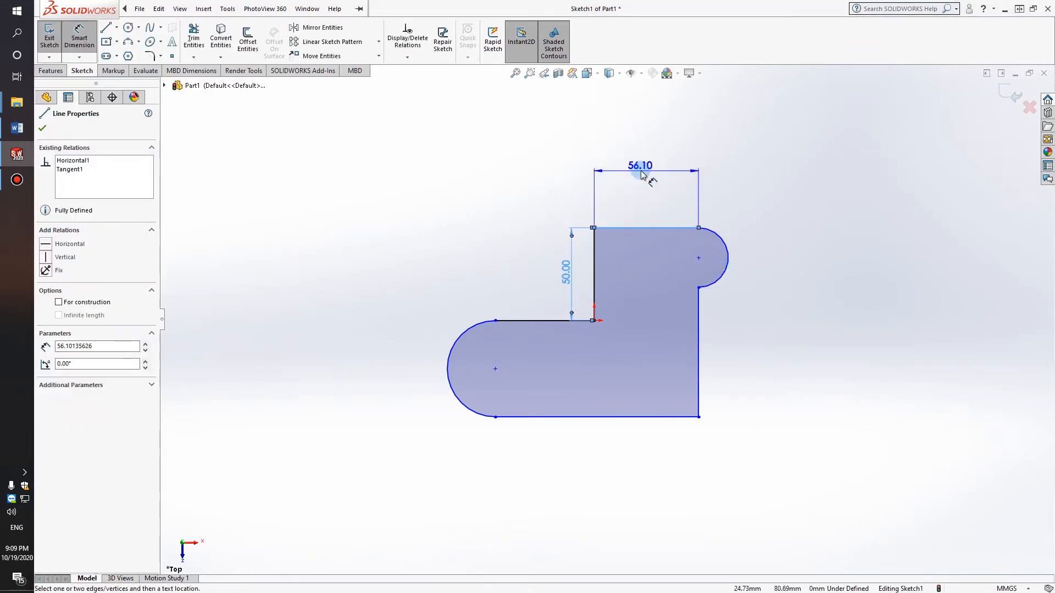
click(652, 191)
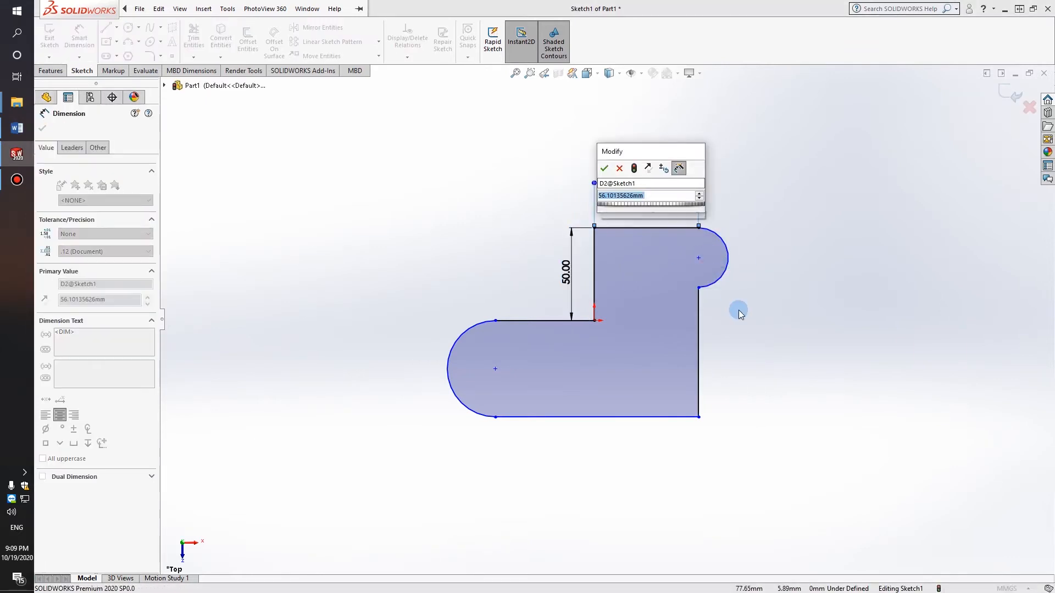
text(60)
key(Return)
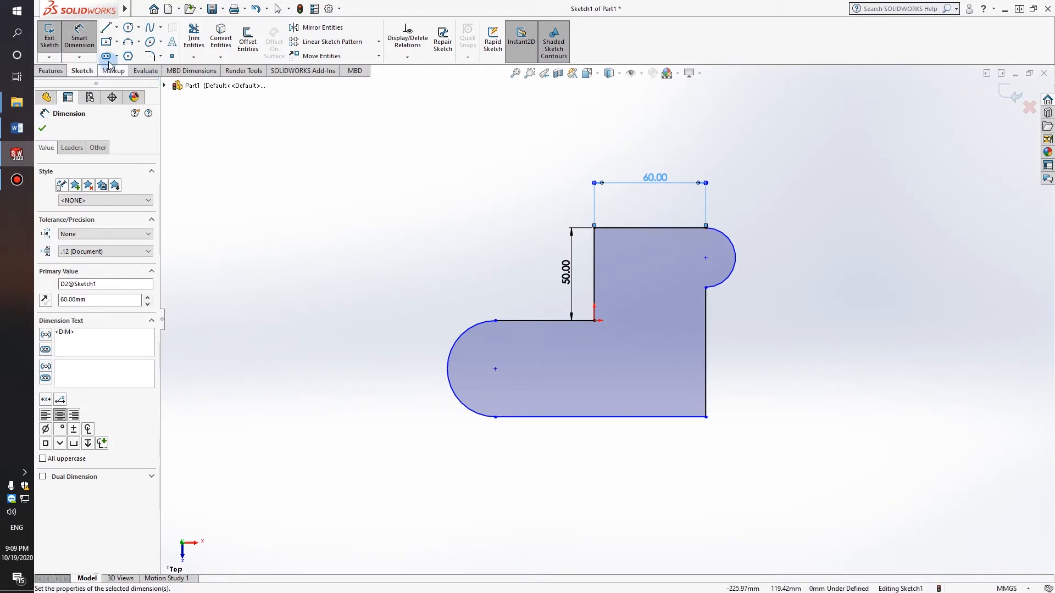
- Dimension the small upper-right arc with a radius of 15 mm
click(735, 254)
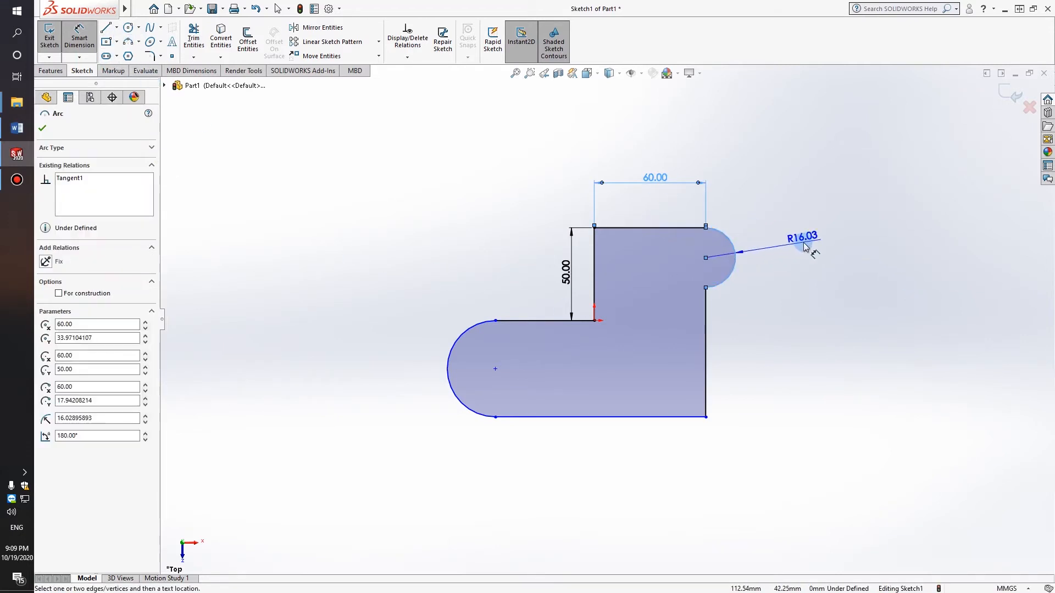
click(786, 258)
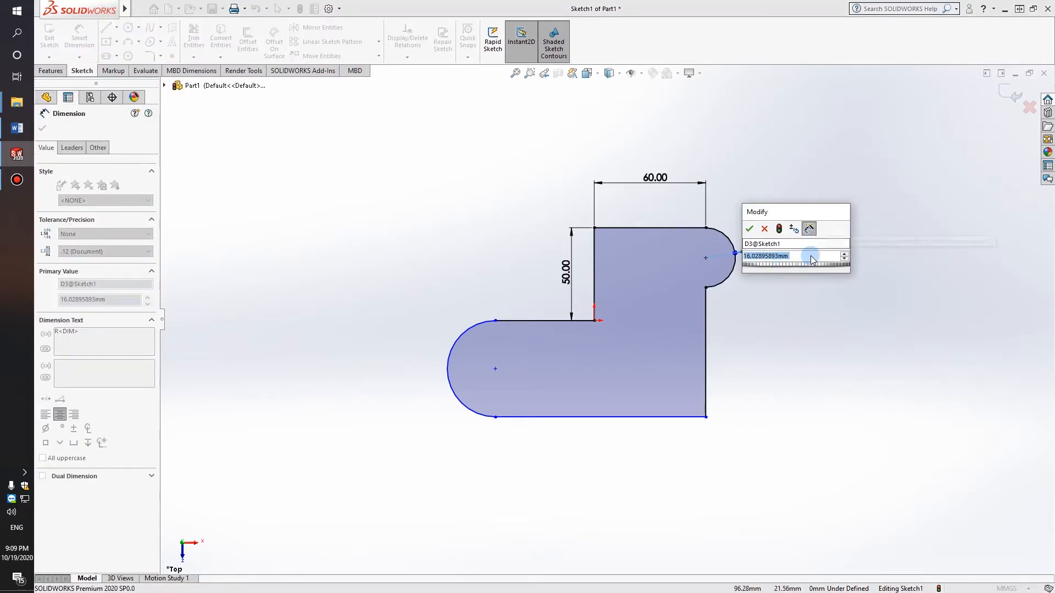
text(15)
key(Return)
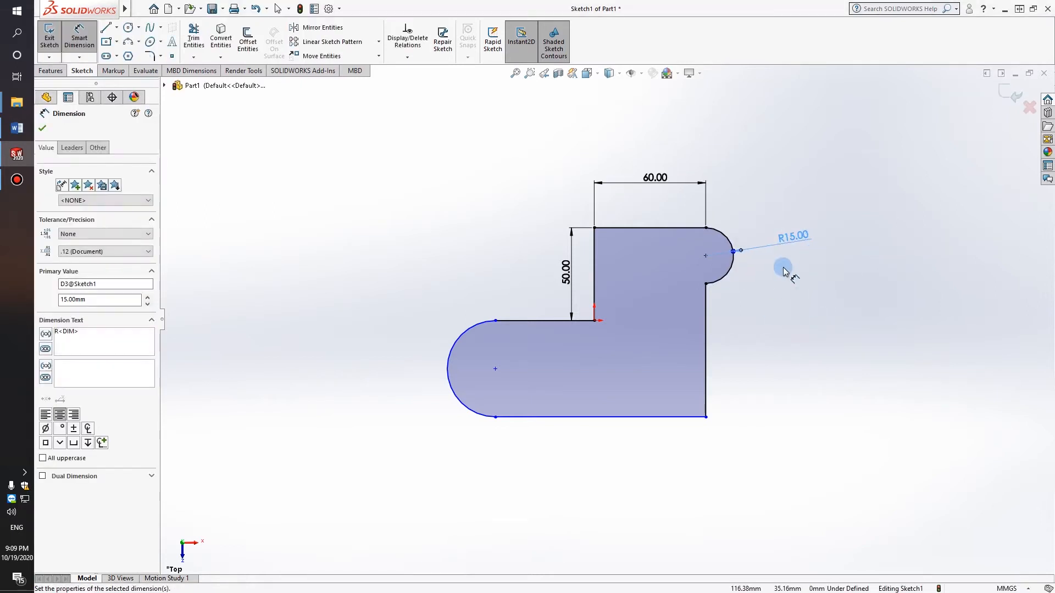
- Dimension the profile's right vertical line below the small arc to 50 mm, placing the dimension beside it
click(707, 308)
click(845, 365)
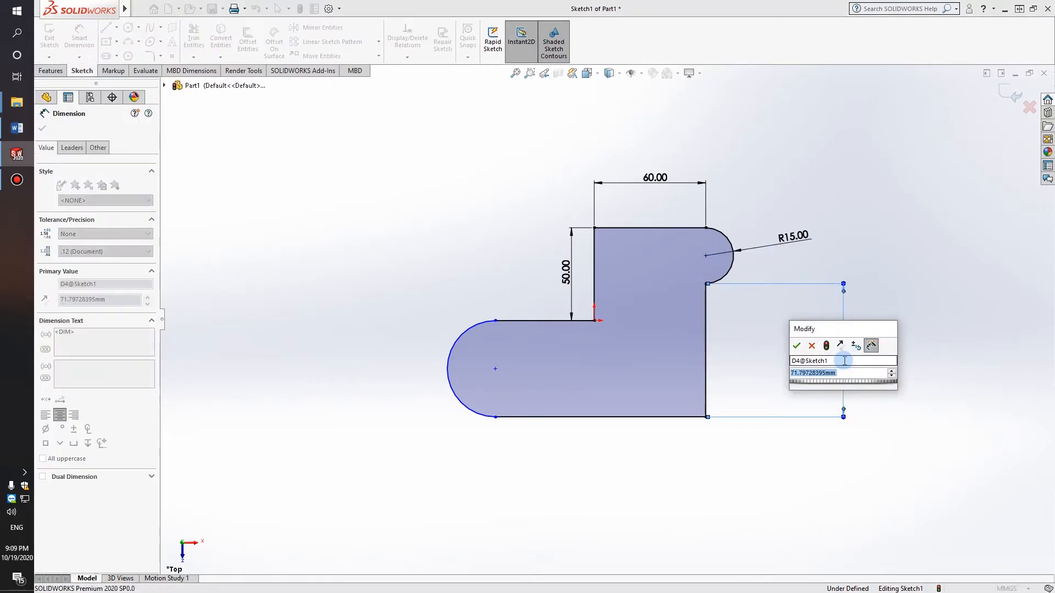
text(50)
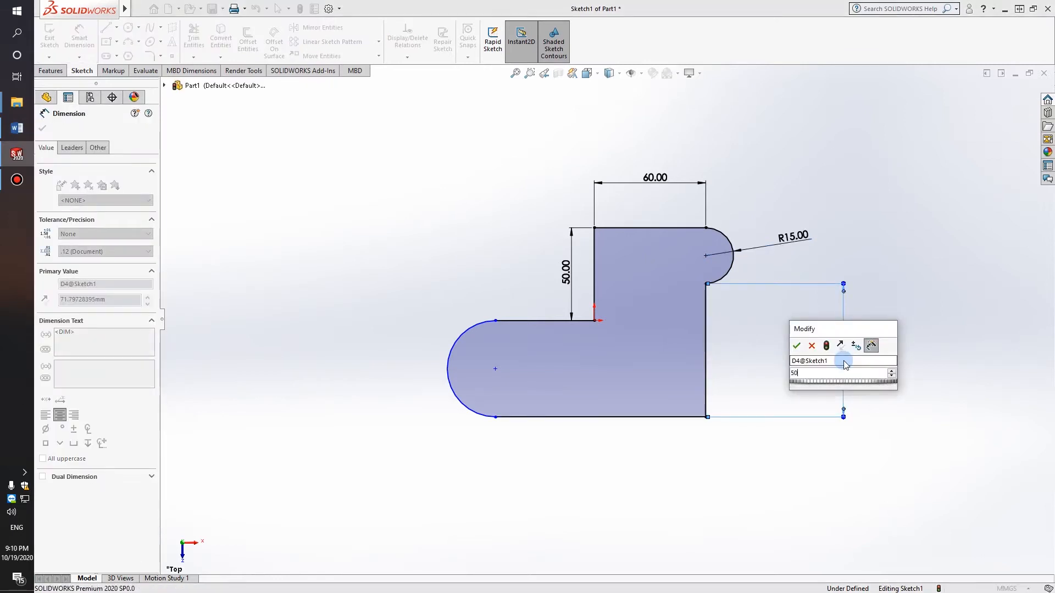
key(Return)
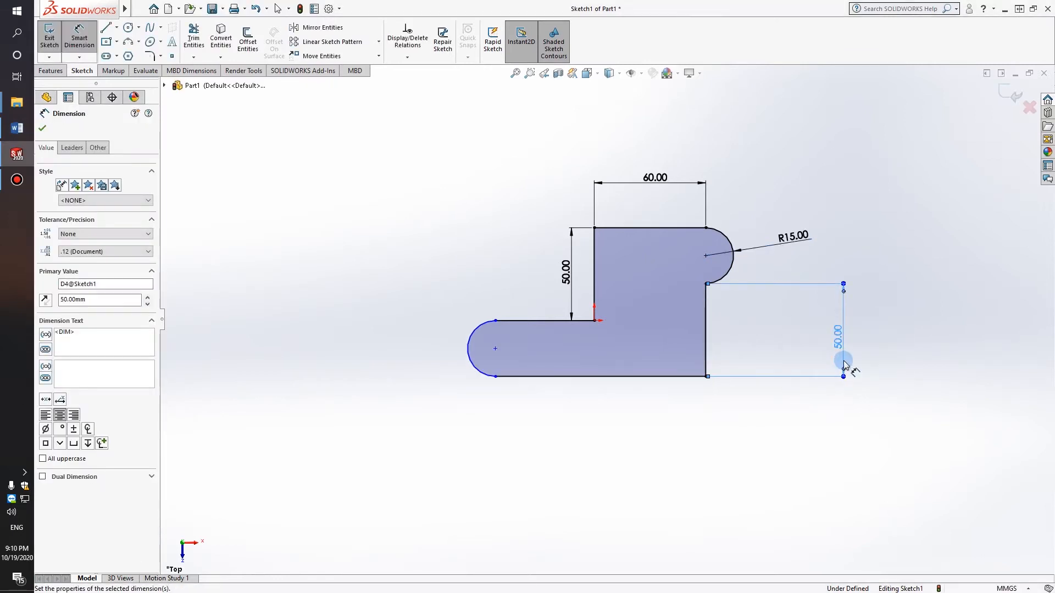
- Dimension the profile's bottom horizontal line to 100 mm, placing the dimension below it
click(587, 378)
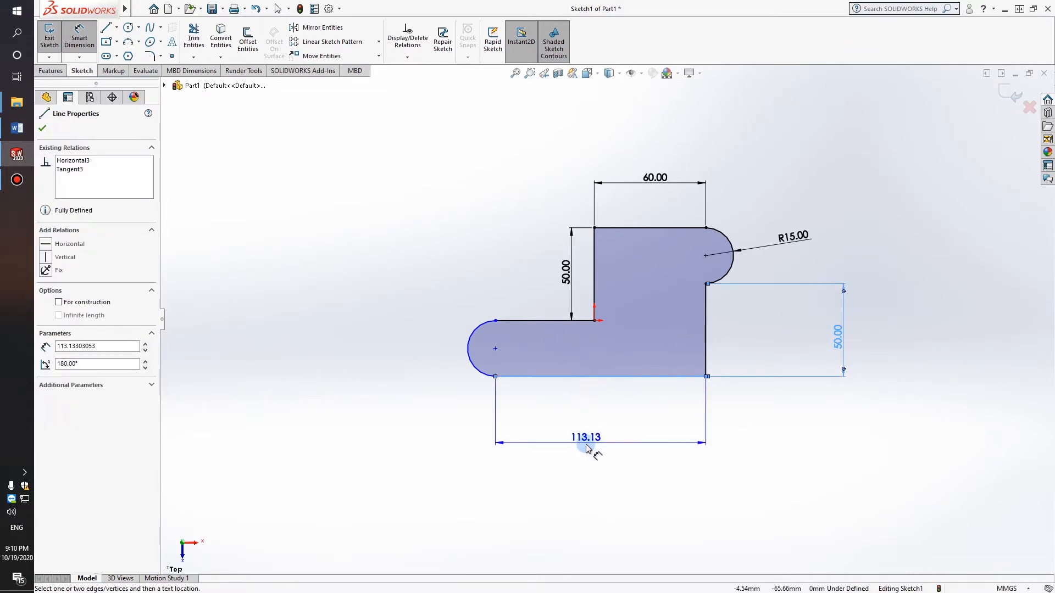
click(601, 438)
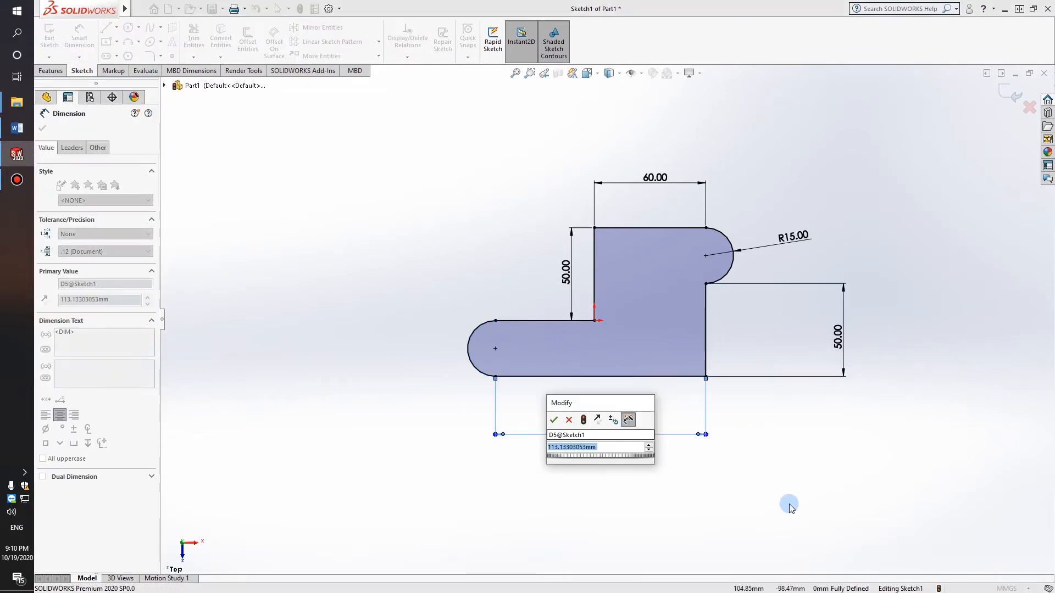
text(100)
key(Return)
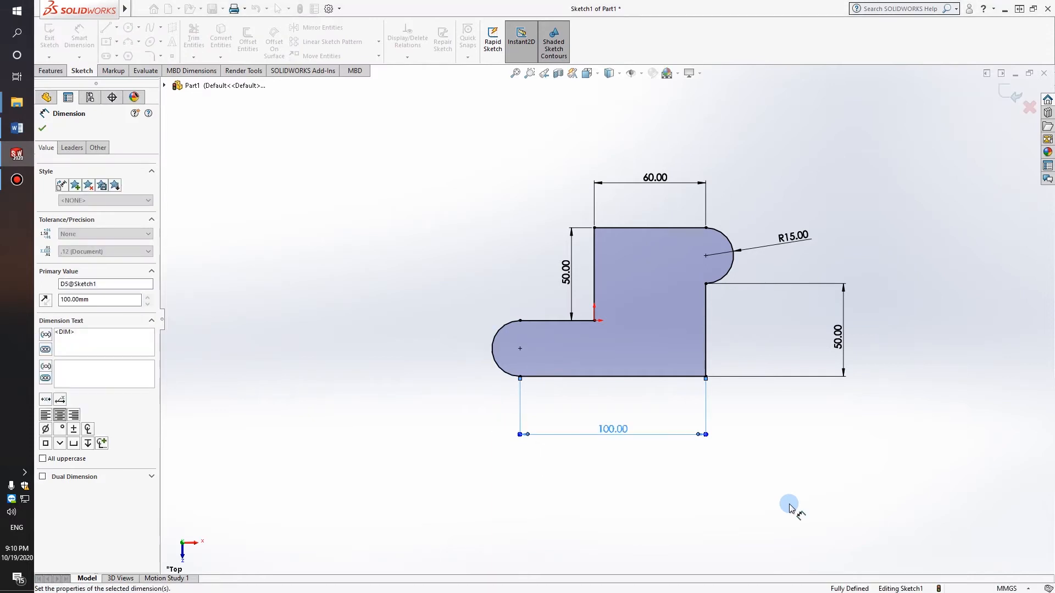
- Add a driven radius dimension to the lower-left arc
click(494, 351)
click(340, 360)
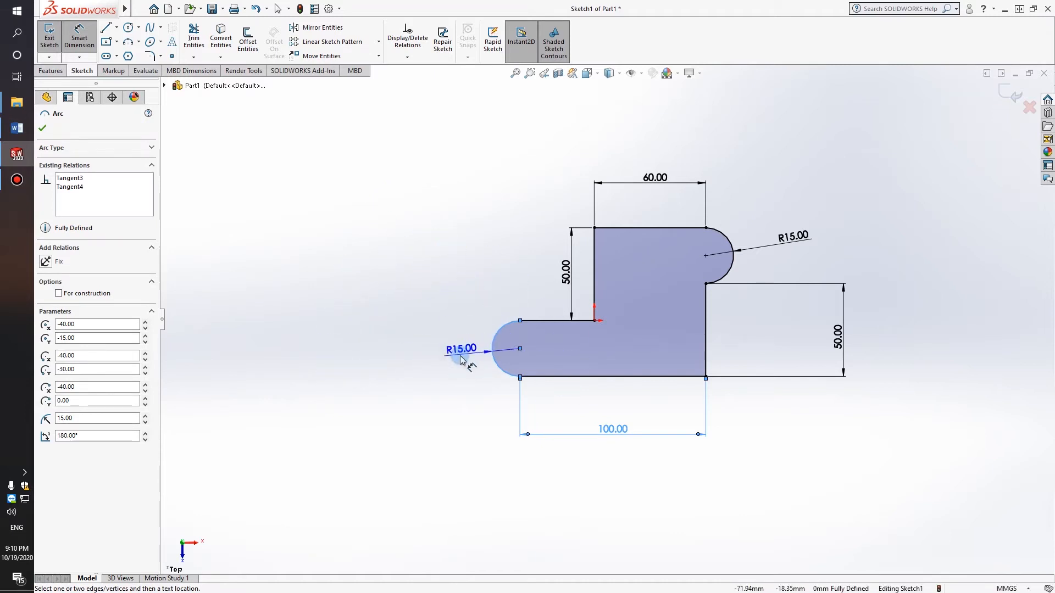
click(478, 351)
click(609, 299)
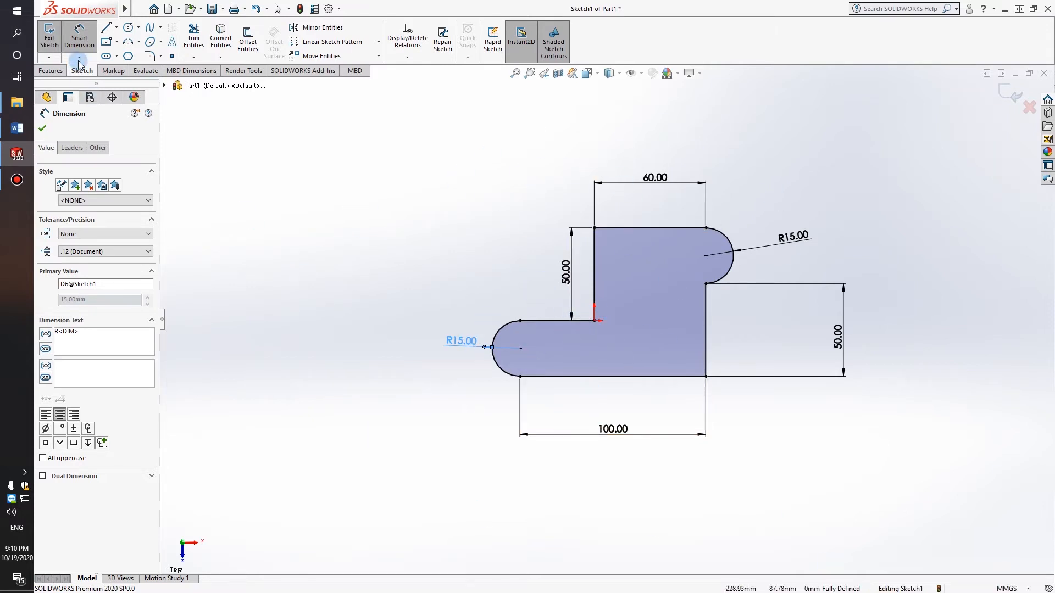
- Add a driven length dimension to the short horizontal line ending at the origin
click(80, 34)
click(517, 320)
click(568, 327)
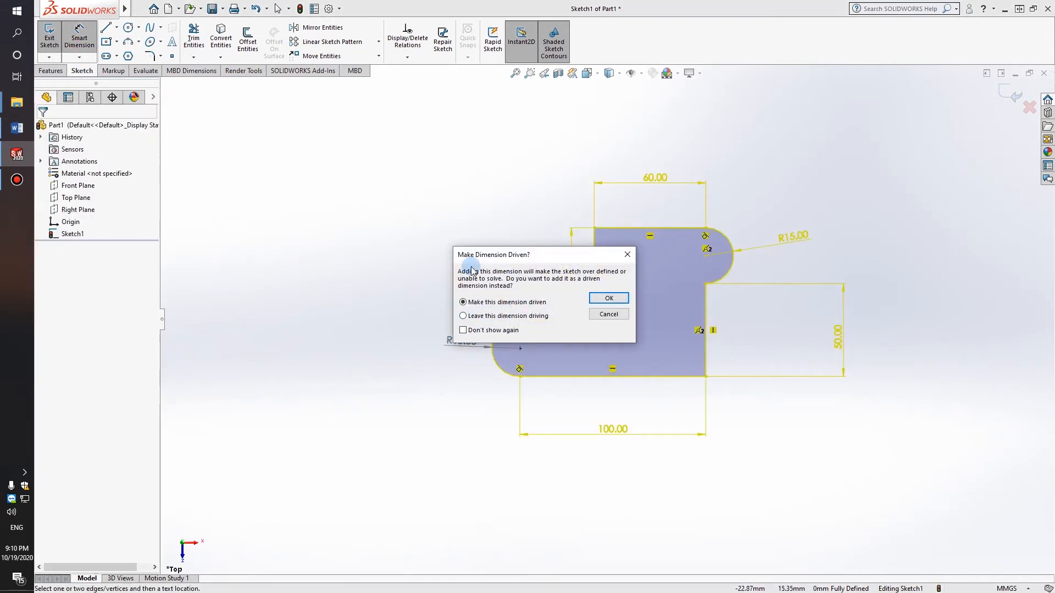
drag(475, 252, 449, 286)
drag(514, 287, 390, 211)
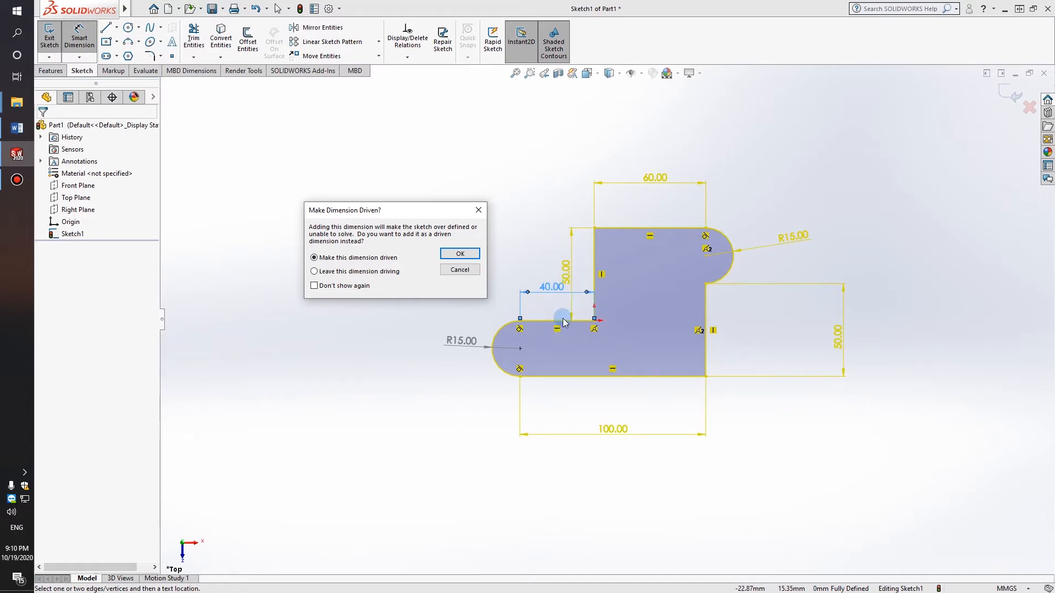
click(456, 253)
click(499, 226)
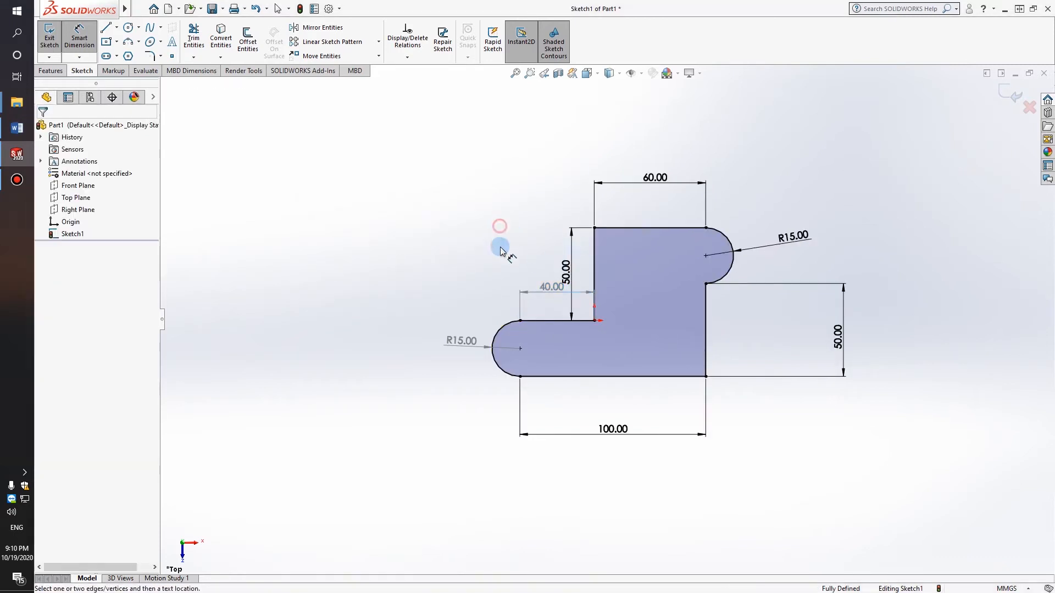
- Try to edit the short horizontal line's driven length dimension, and delete that dimension
double_click(542, 293)
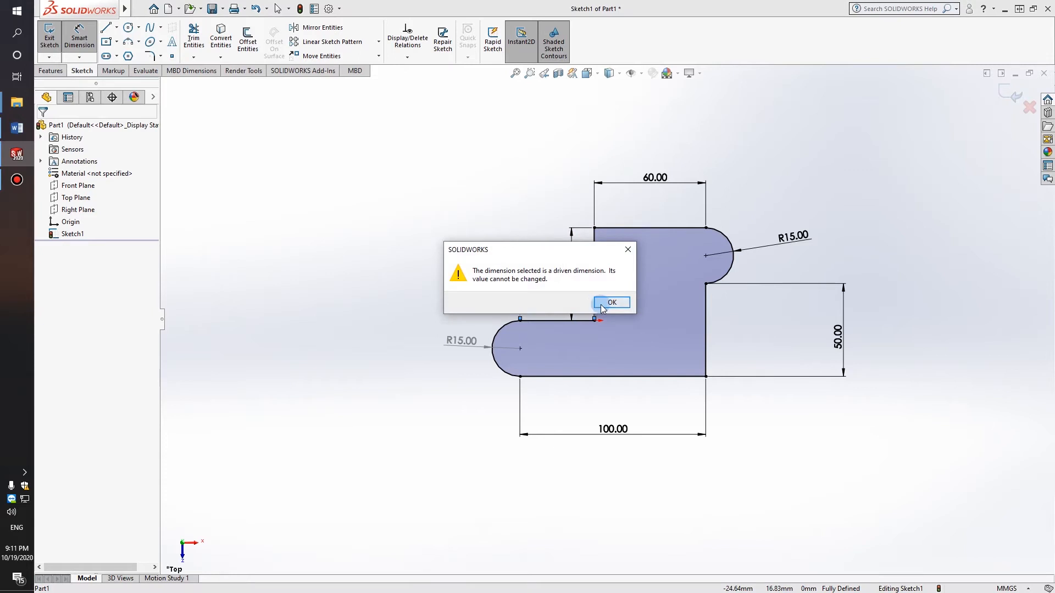
click(611, 302)
click(514, 296)
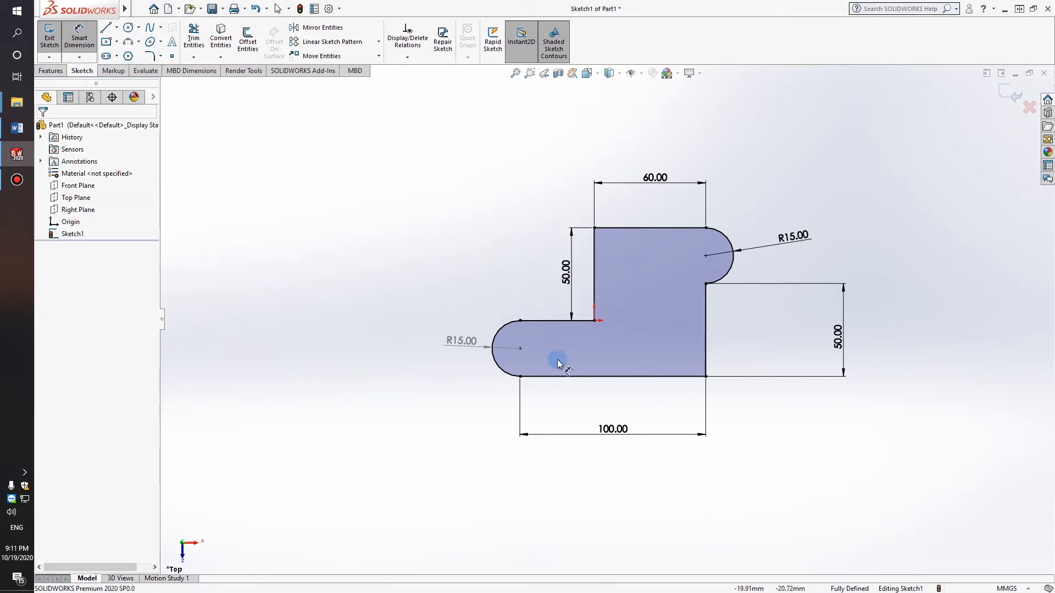
- Delete the 100 mm dimension of the profile's bottom horizontal line
click(612, 430)
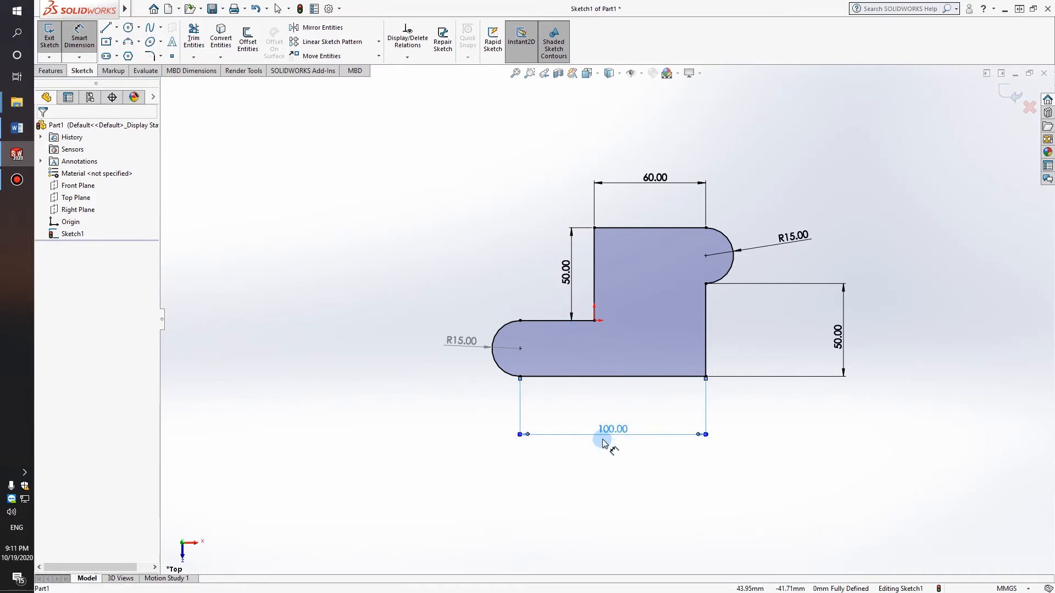
key(BackSpace)
click(750, 438)
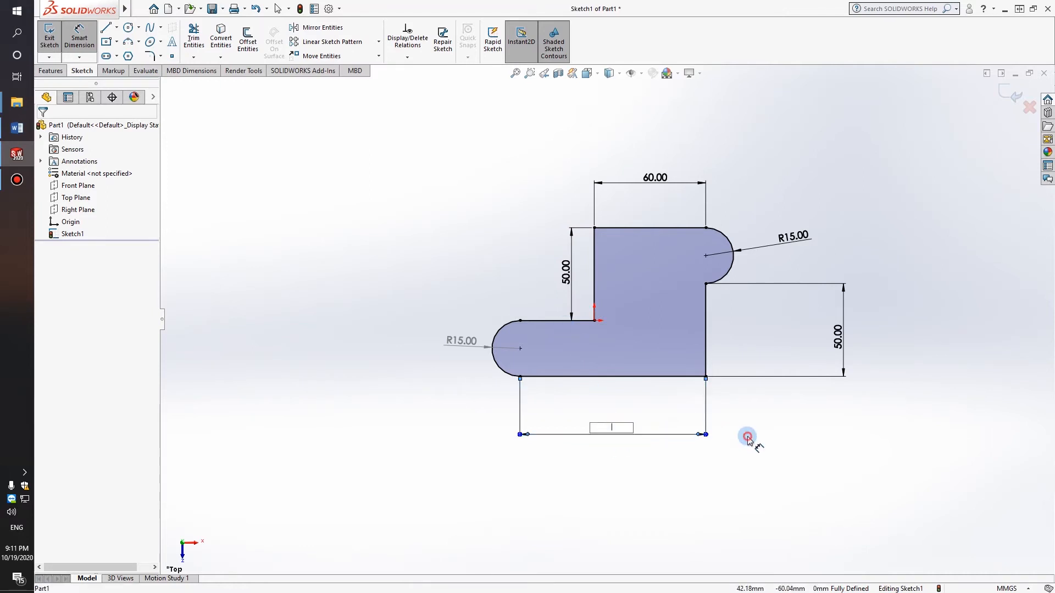
click(610, 301)
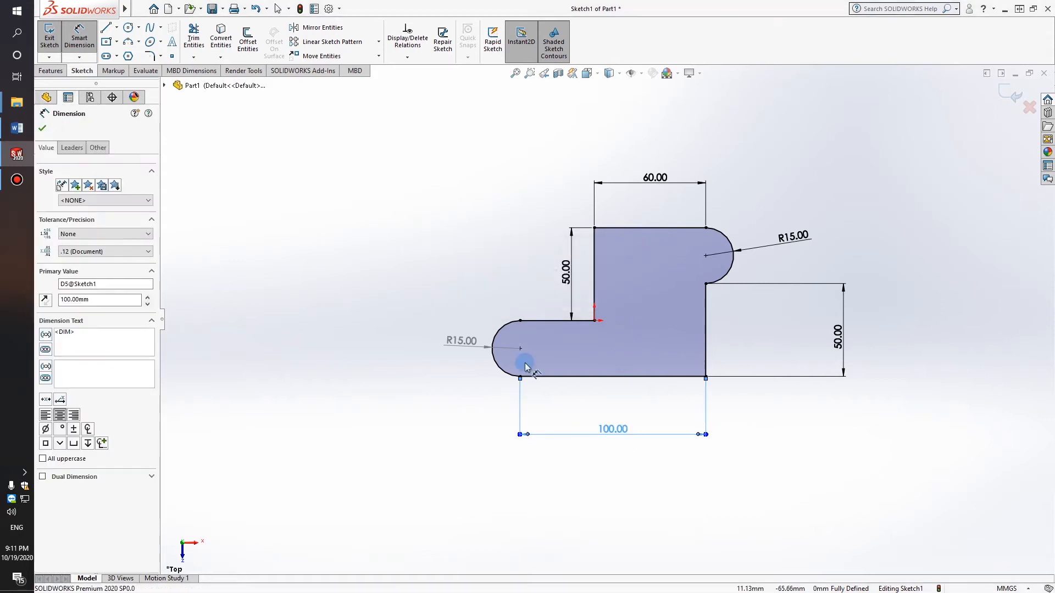
click(581, 413)
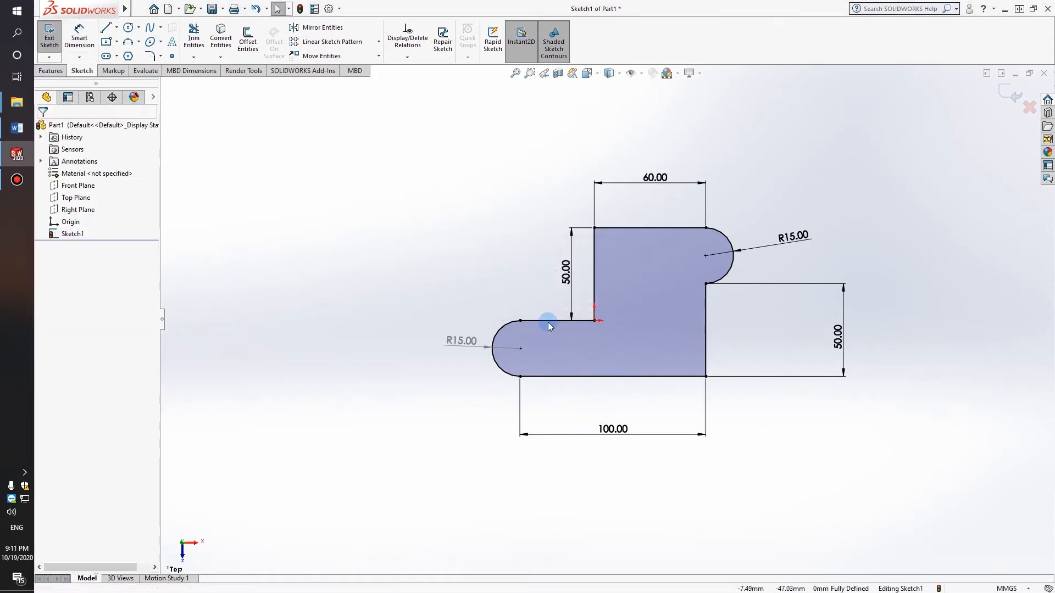
click(613, 429)
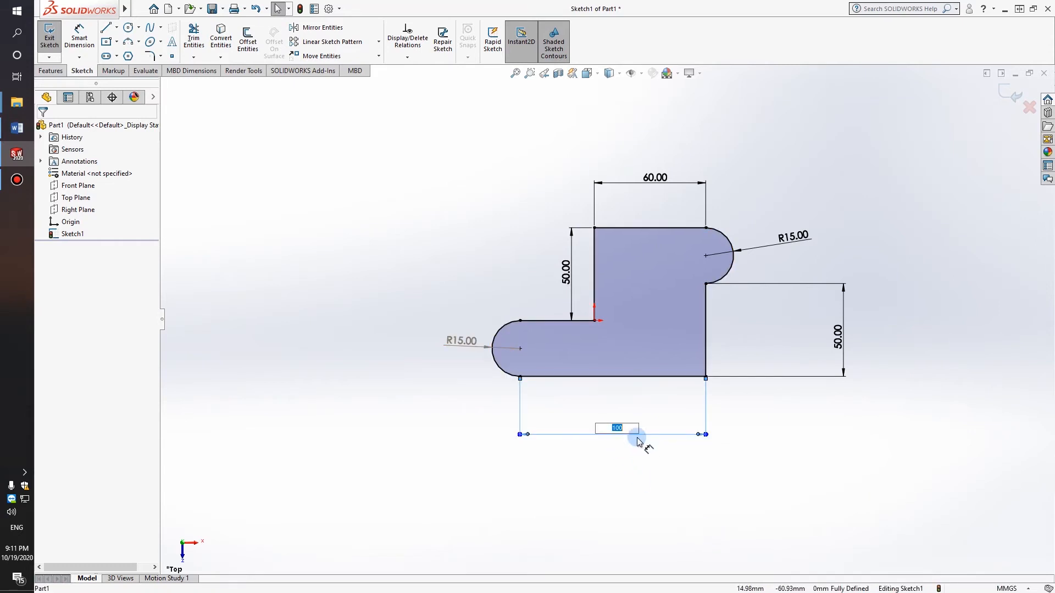
click(697, 442)
click(701, 435)
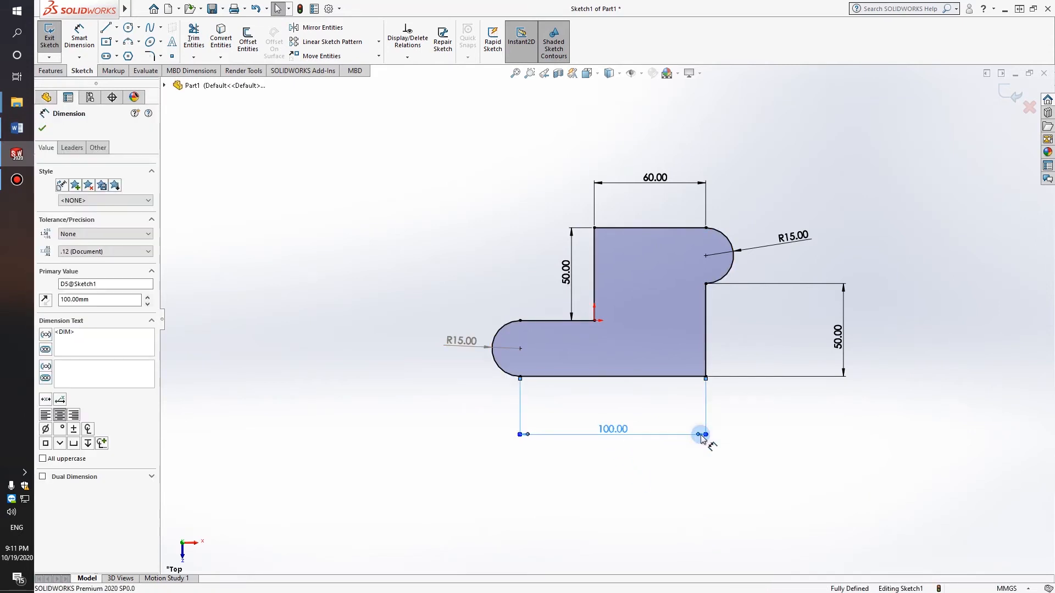
key(Delete)
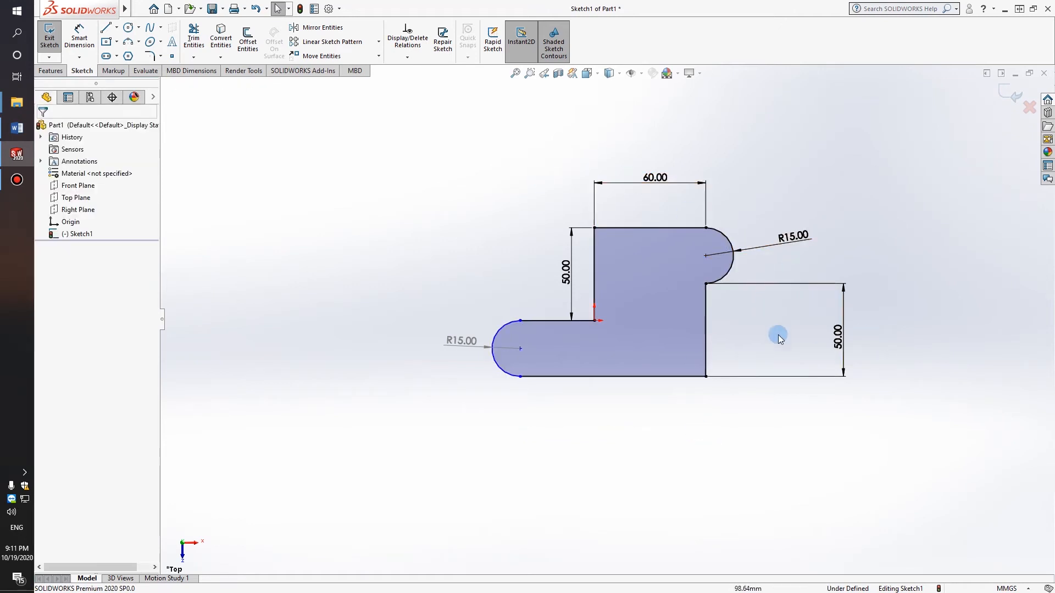
- Delete the right vertical line's 50 mm dimension and the lower-left arc's driven radius dimension
click(838, 335)
right_click(844, 335)
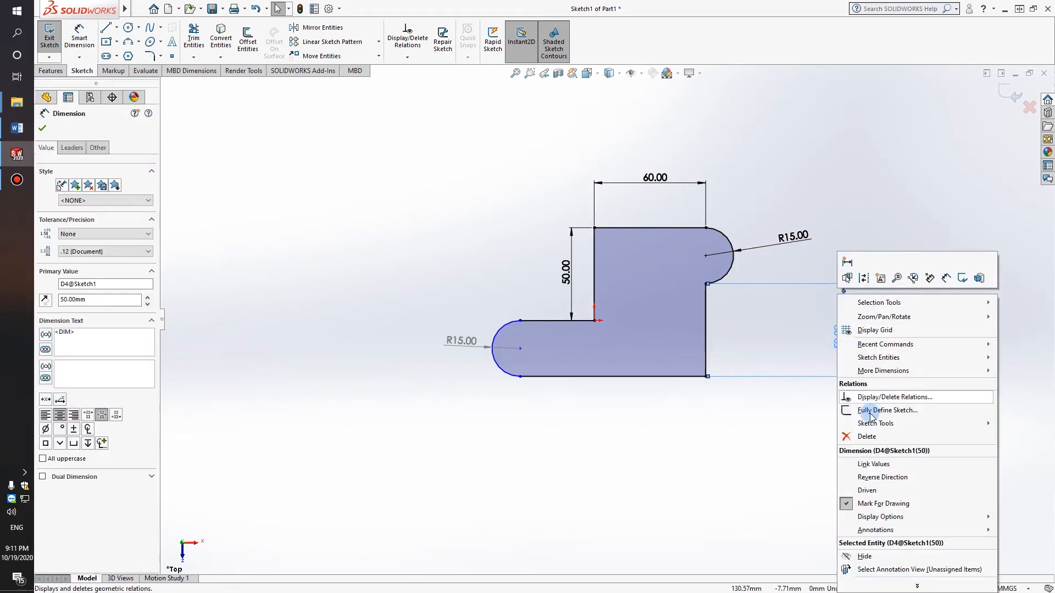
click(860, 437)
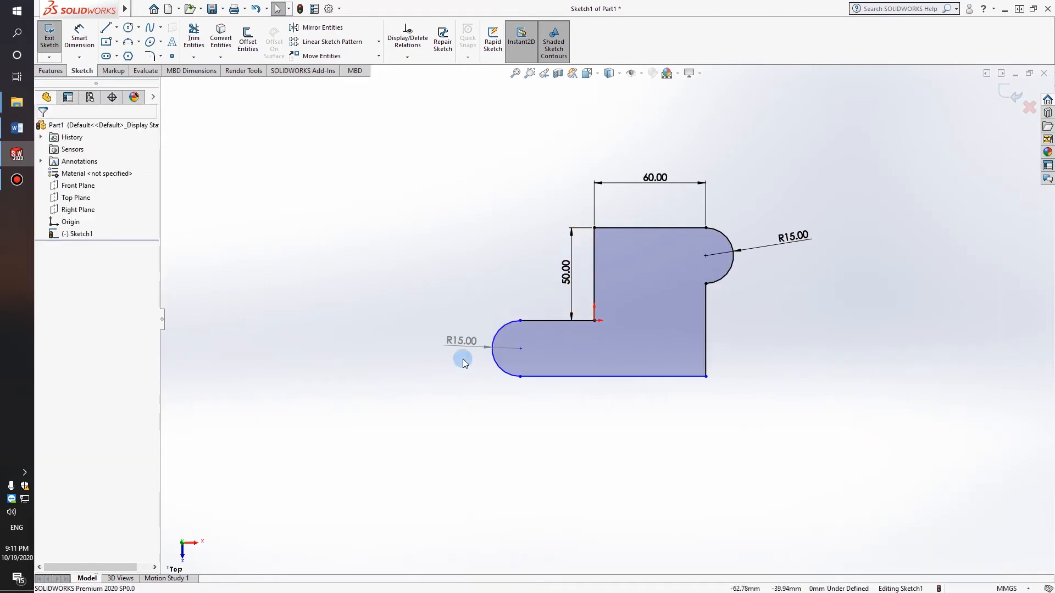
double_click(461, 341)
click(611, 302)
key(Delete)
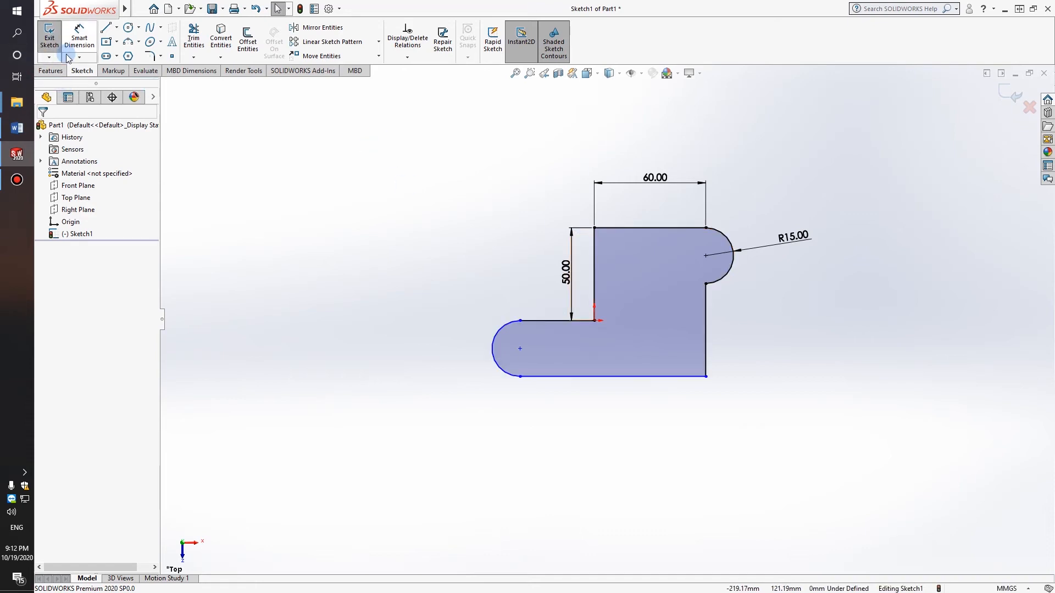
- Dimension the right vertical line at 50 mm and the bottom horizontal line at 100 mm
click(81, 39)
click(706, 314)
click(774, 338)
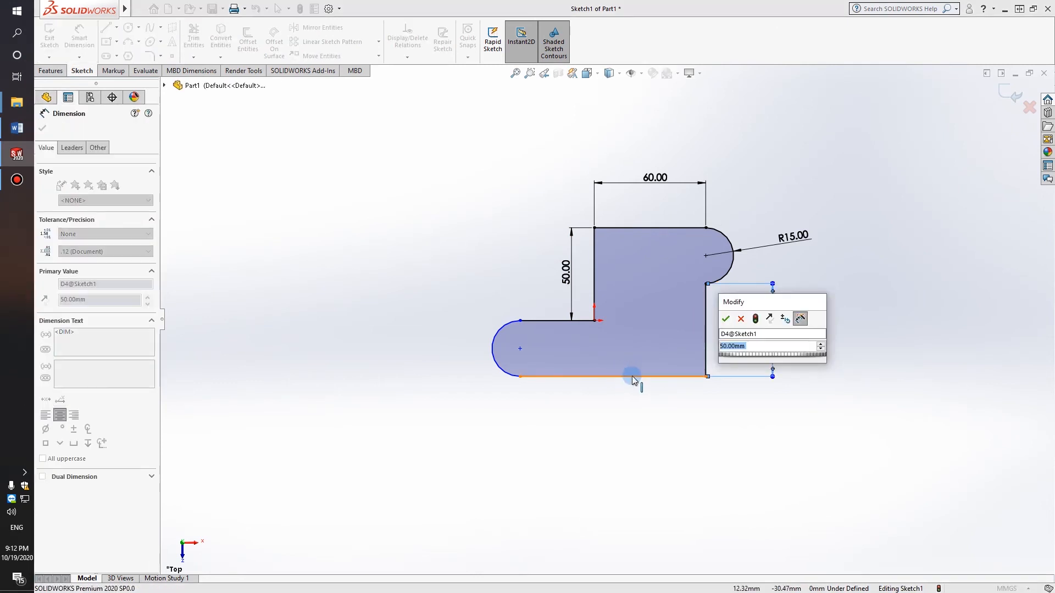
click(726, 319)
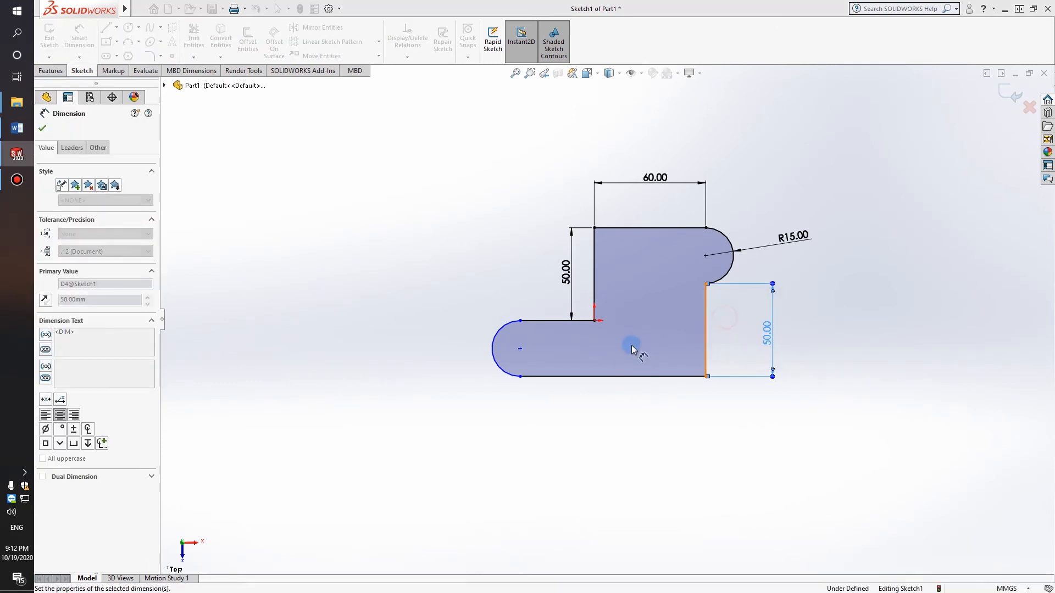
click(605, 378)
click(627, 437)
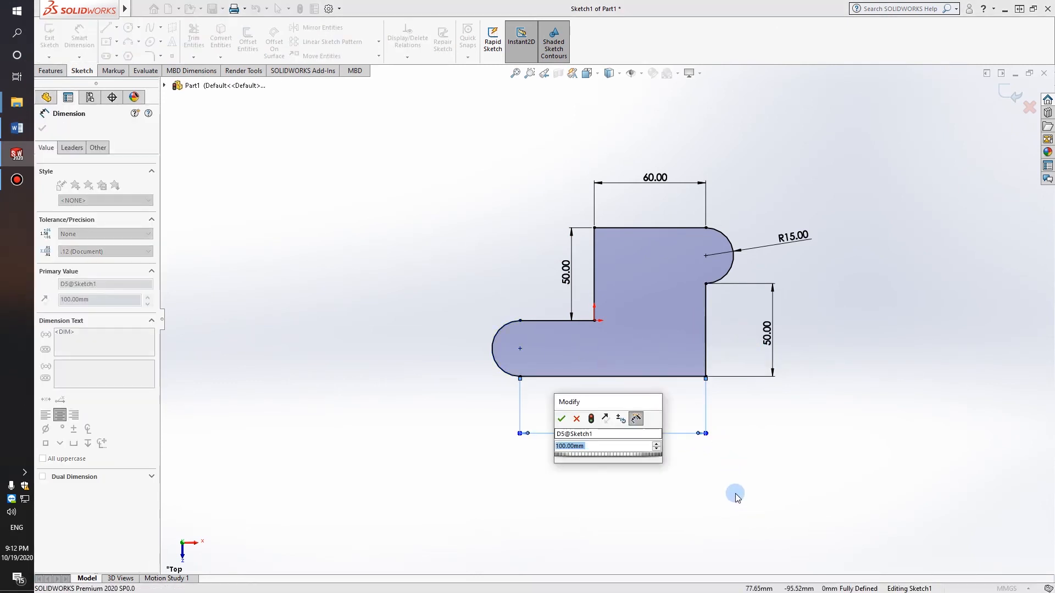
click(561, 419)
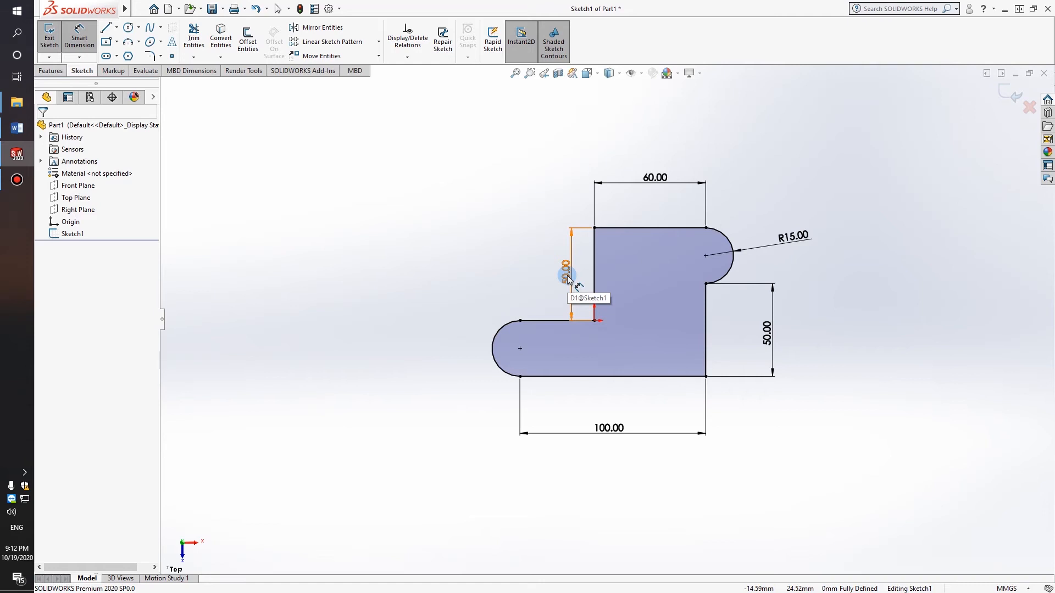
- Delete the dimensions of the vertical line above the origin, the top line, the upper-right arc and the right vertical line
click(566, 275)
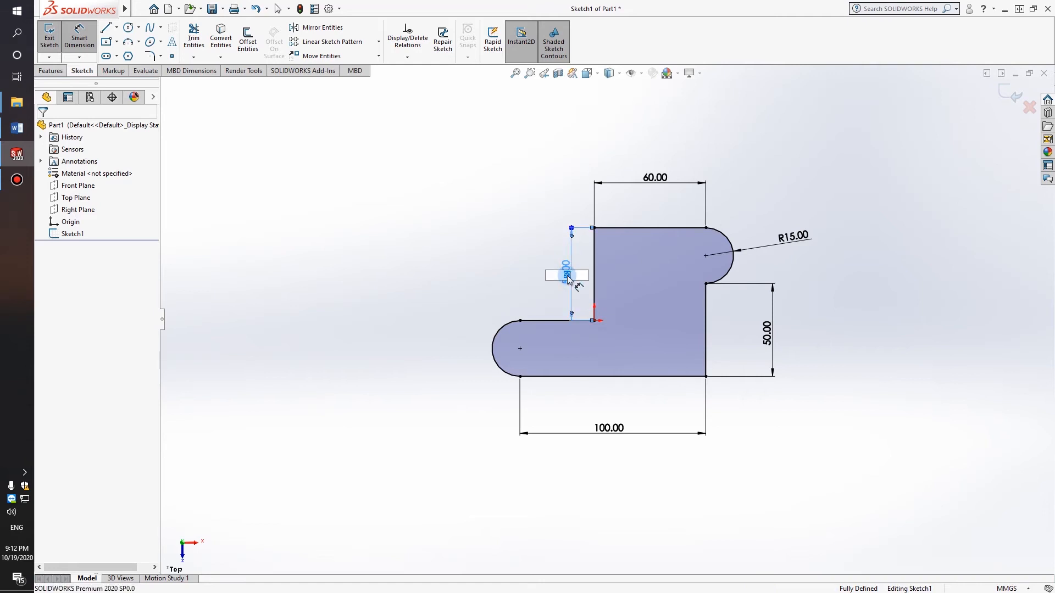
click(572, 242)
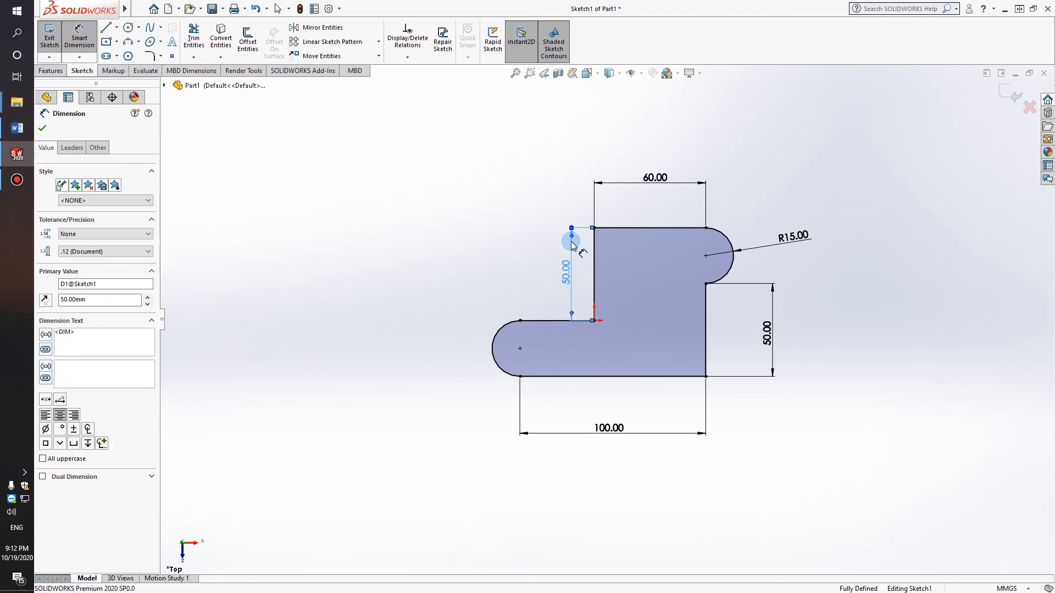
key(Delete)
click(654, 177)
key(Delete)
click(792, 236)
key(Delete)
click(769, 289)
key(Delete)
- Delete the remaining length dimension below the bottom horizontal line
double_click(616, 430)
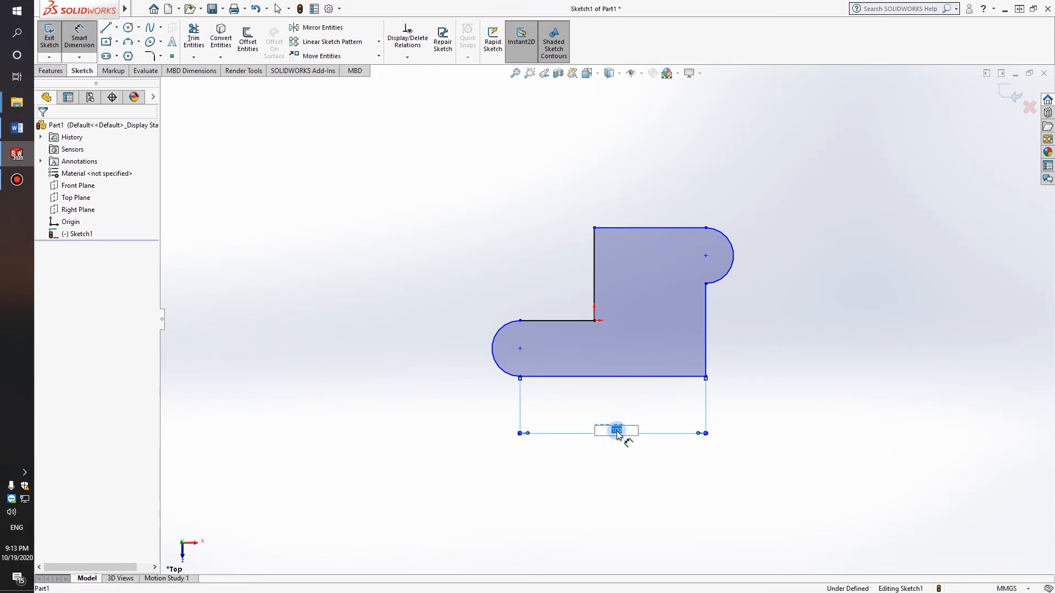
key(Delete)
click(698, 434)
click(614, 303)
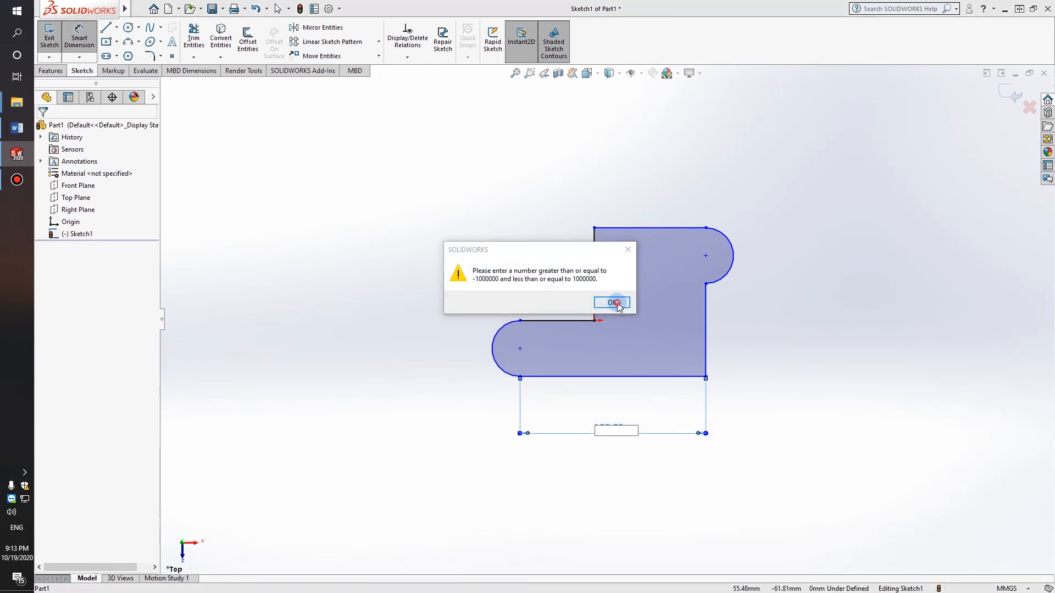
click(700, 432)
key(Delete)
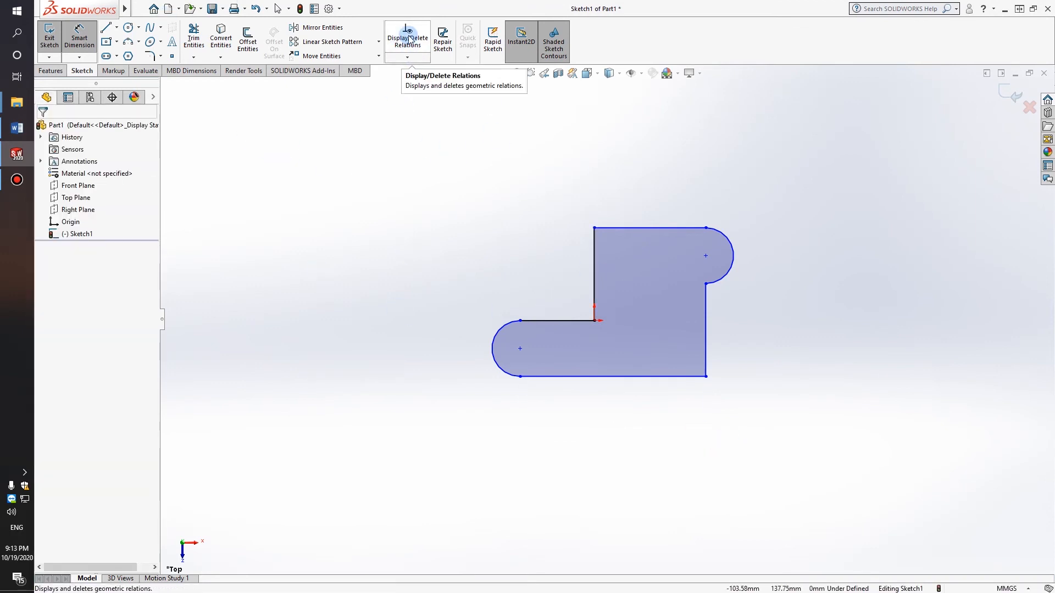
- Open Fully Define Sketch for the profile sketch
click(406, 60)
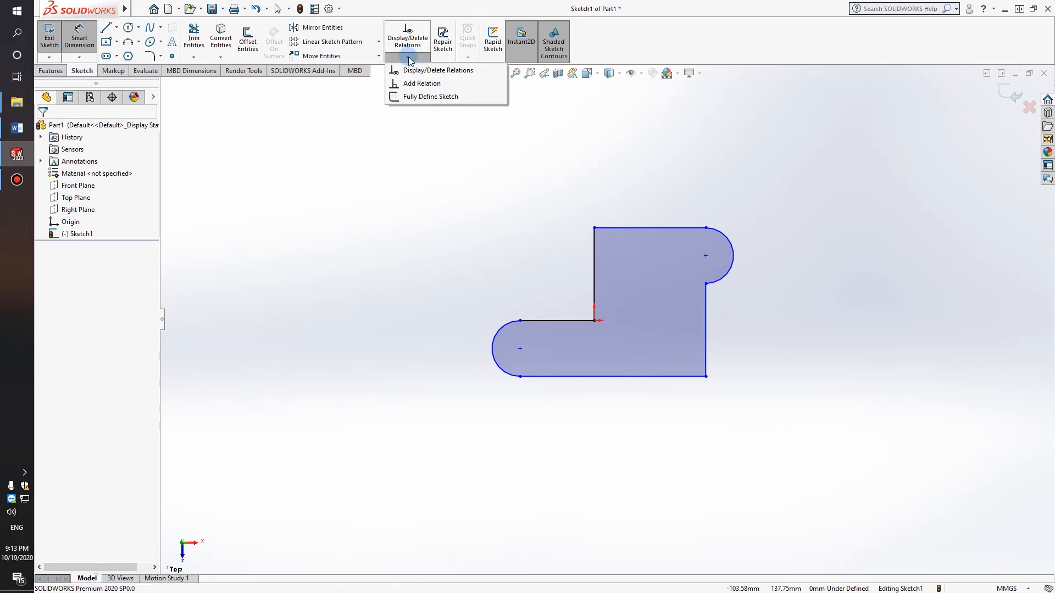
click(433, 97)
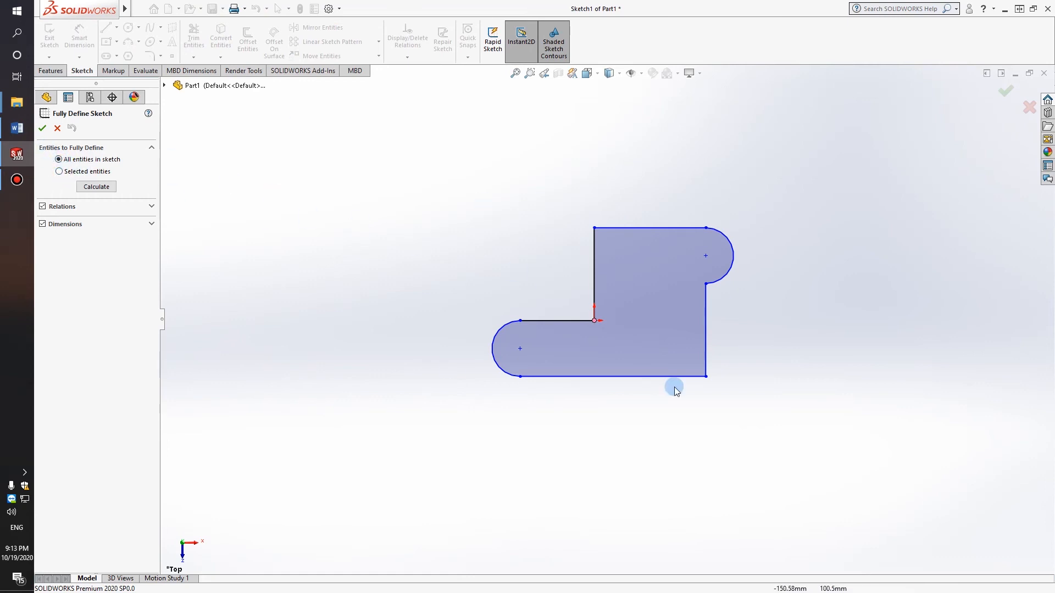
- Limit Fully Define Sketch to the vertical line above the origin, the top line, the right vertical line and the bottom line
click(83, 172)
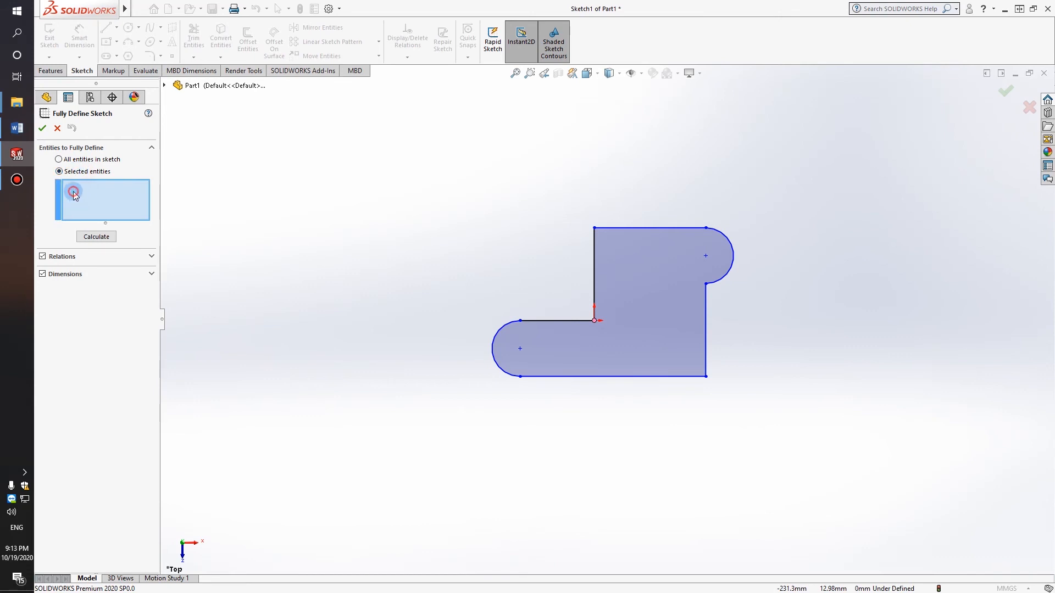
click(593, 272)
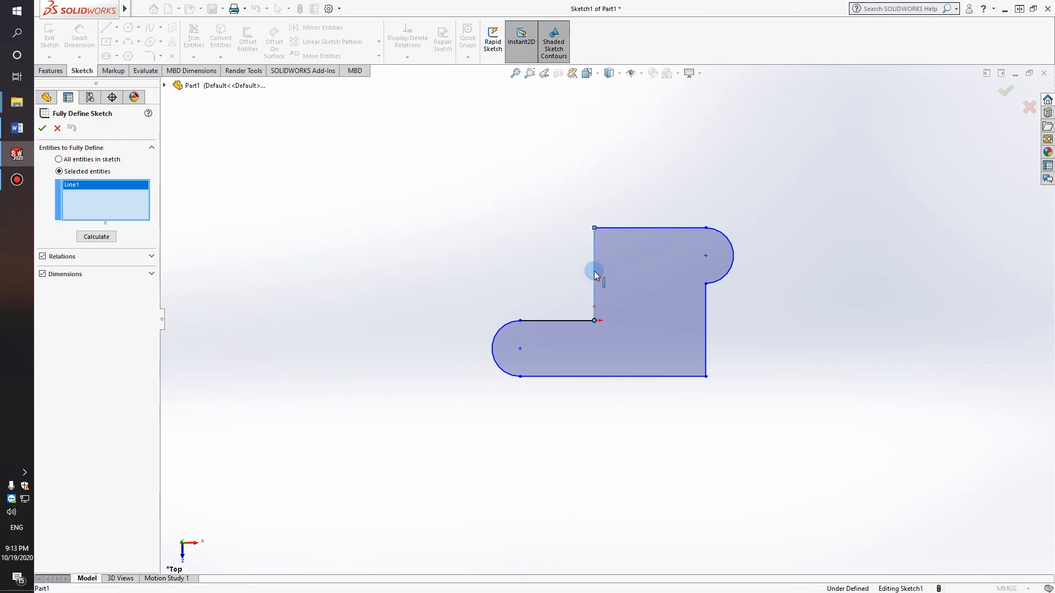
click(624, 228)
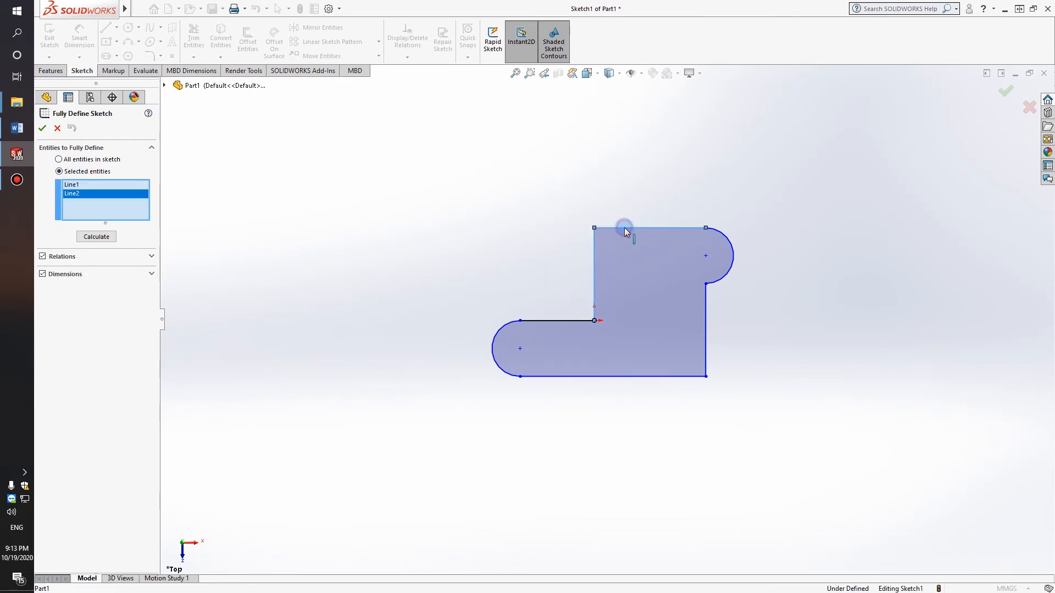
click(706, 311)
click(574, 377)
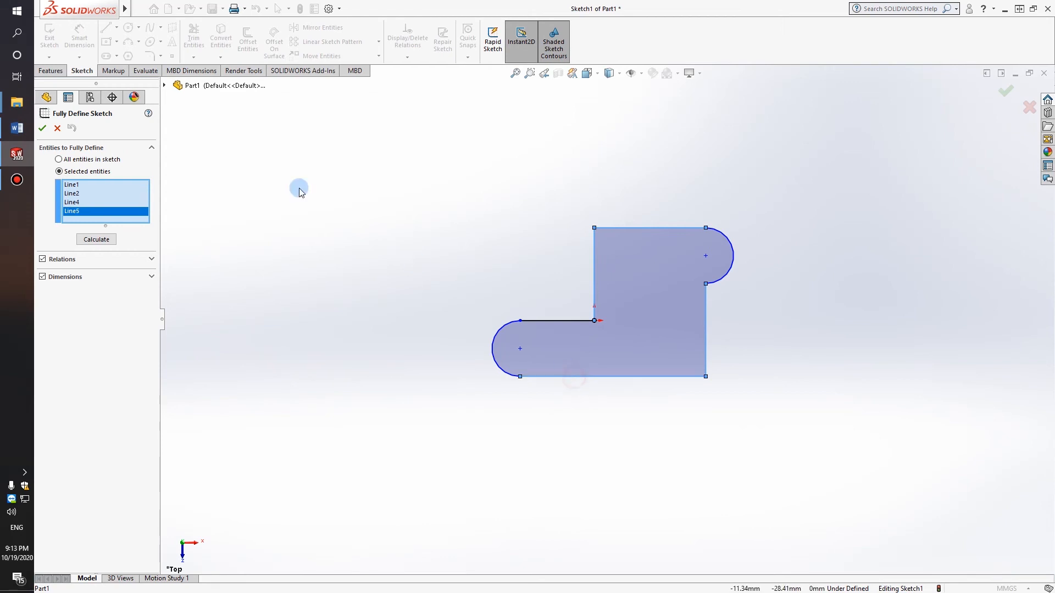
- Remove the bottom line, the right vertical line and the top line from the selected entities
click(99, 202)
click(84, 211)
key(Delete)
click(82, 204)
key(Delete)
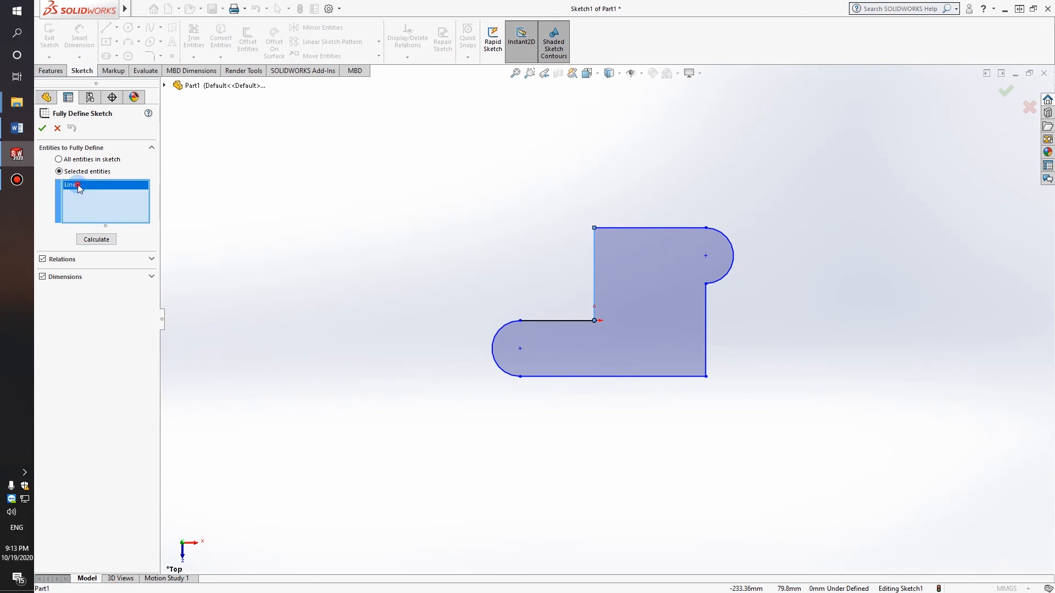
- Calculate Fully Define Sketch for all entities in the sketch, with relations and dimensions included, and accept the result
click(58, 159)
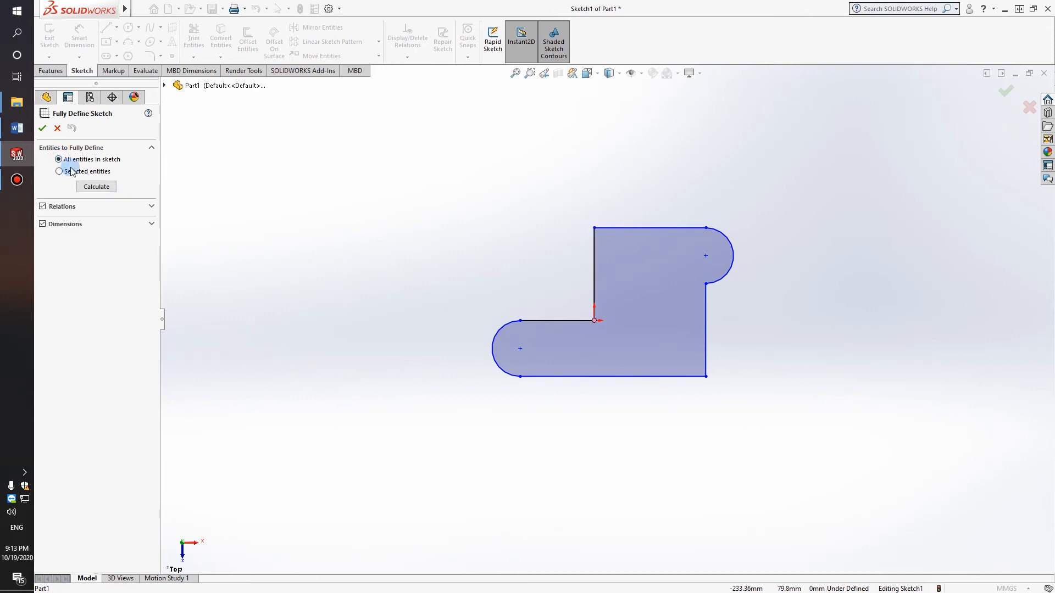
click(95, 187)
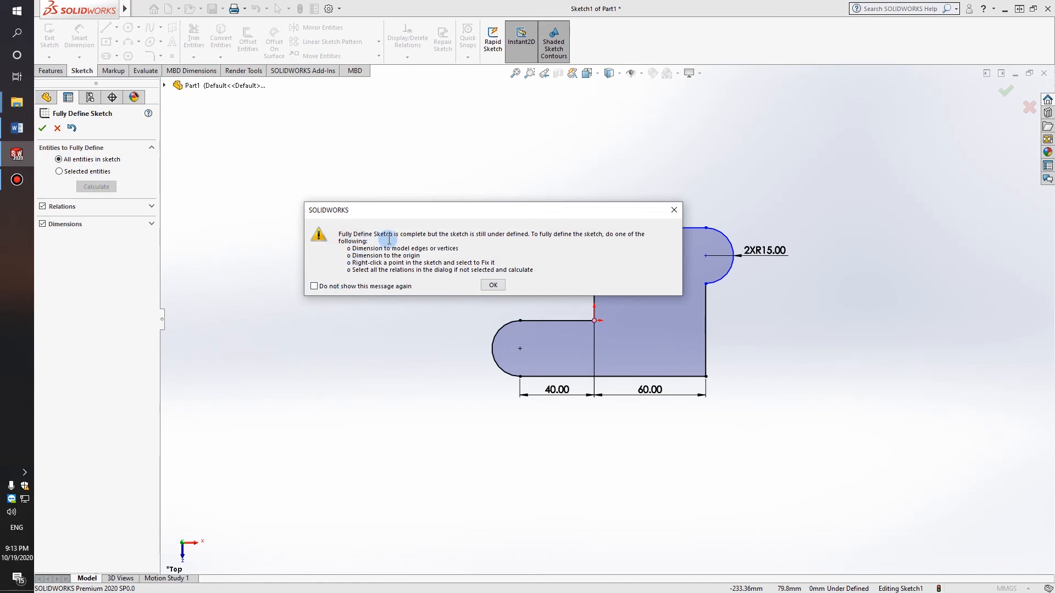
drag(497, 211, 412, 127)
click(407, 202)
click(755, 316)
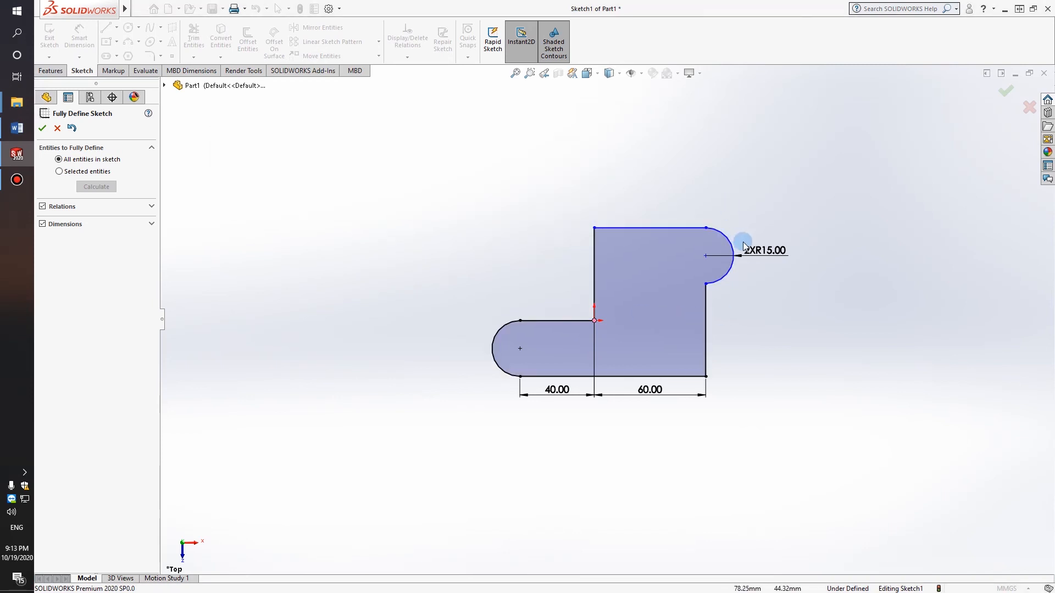
click(505, 345)
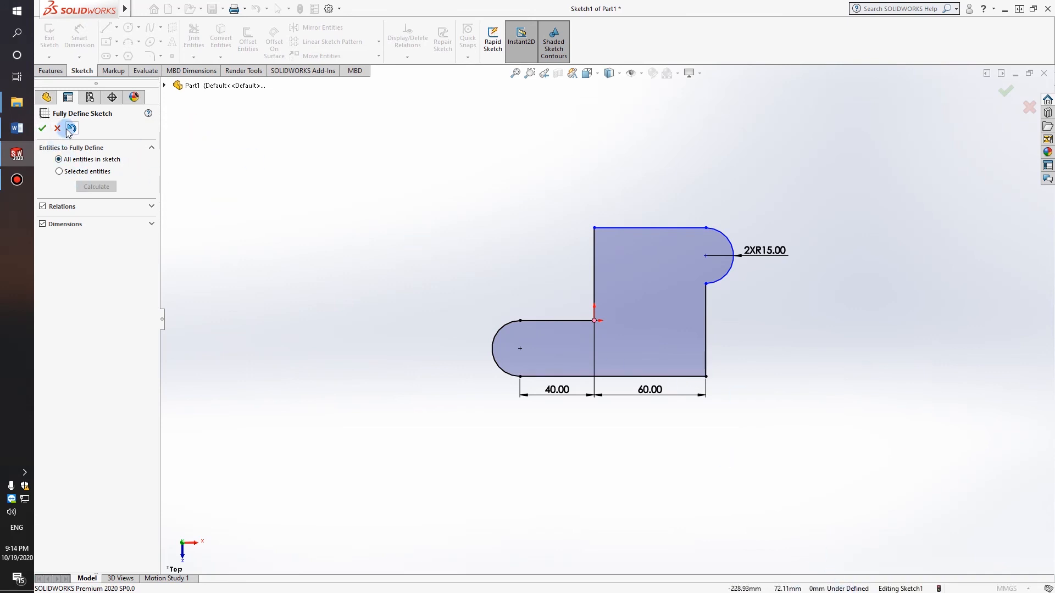
click(42, 128)
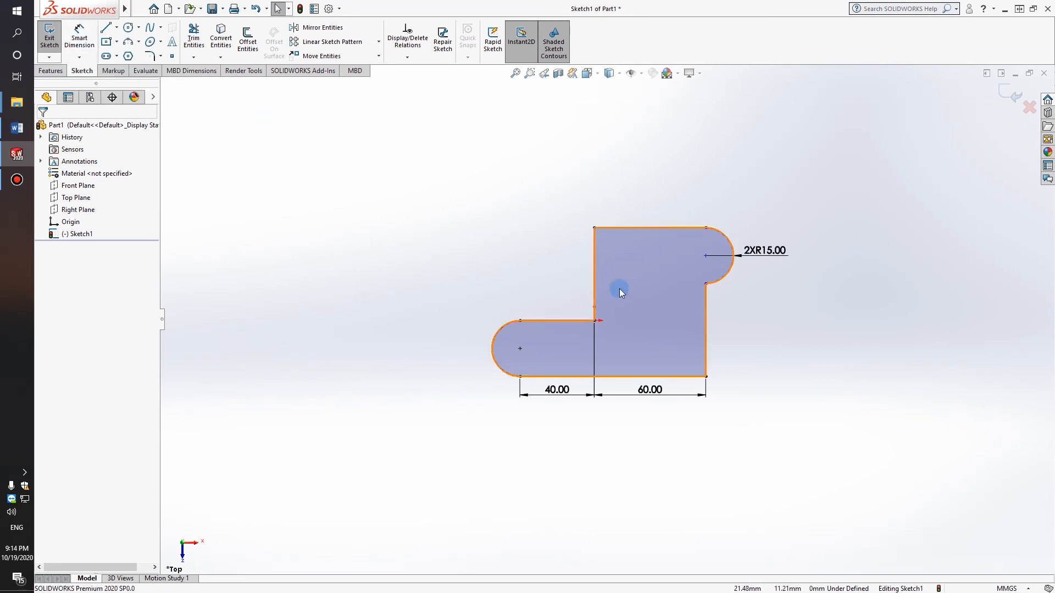
- Dimension the right vertical line at 50 mm and place the dimension outside the profile
click(79, 38)
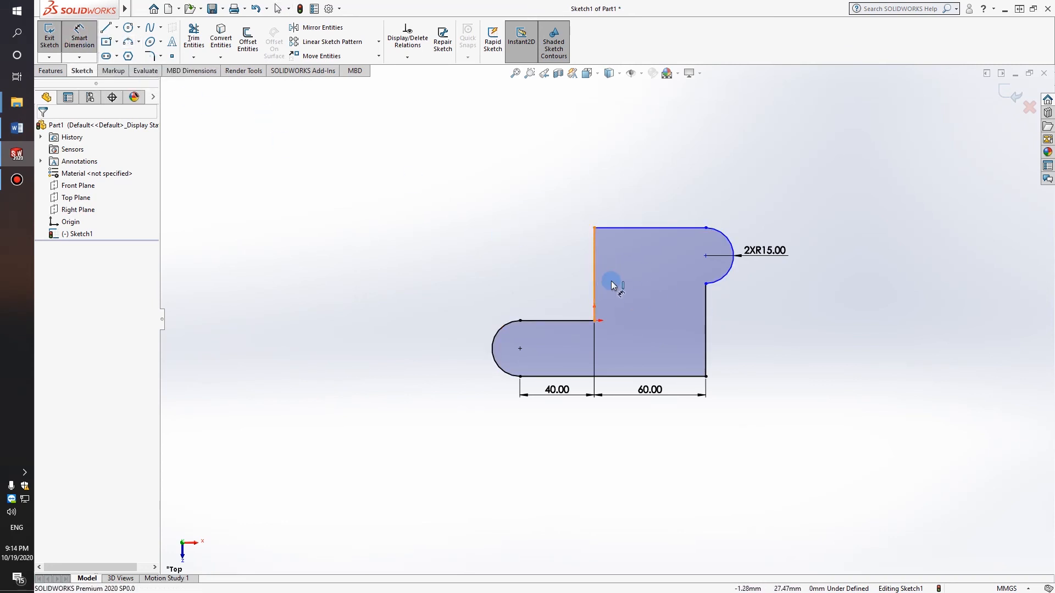
click(707, 318)
click(796, 338)
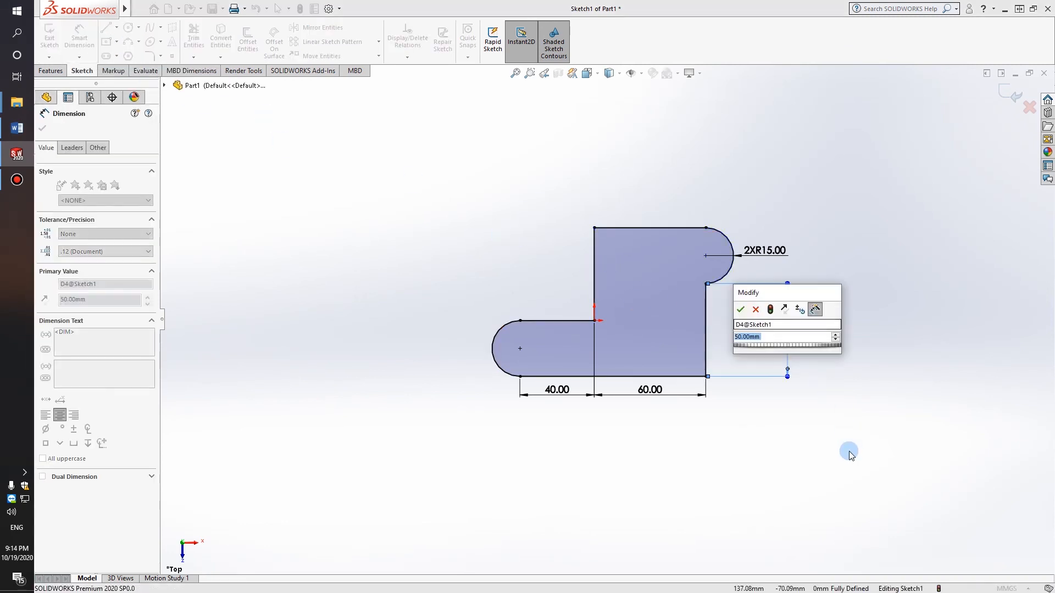
click(740, 309)
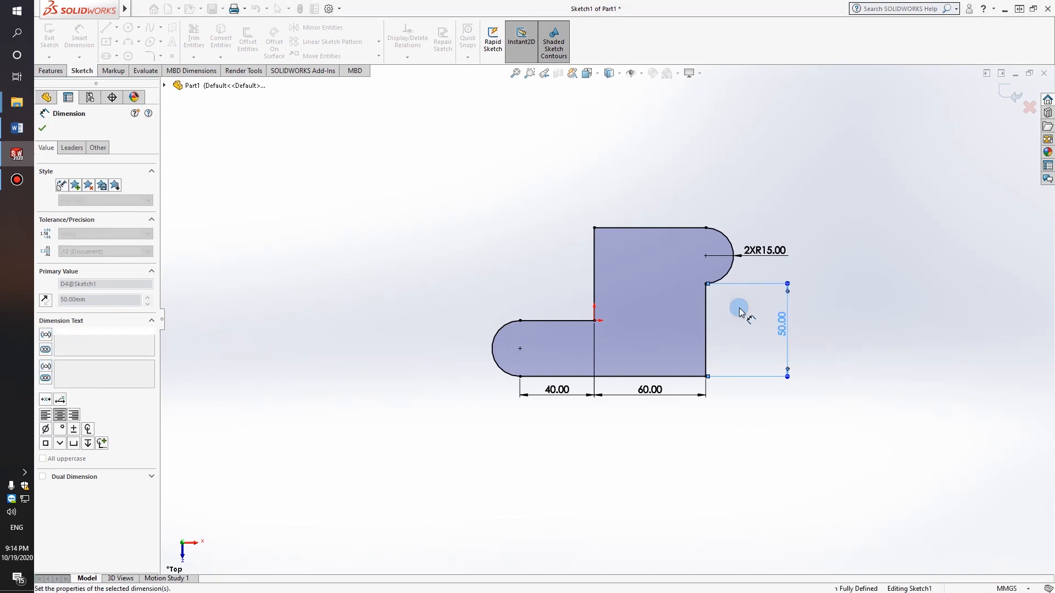
click(841, 404)
drag(781, 323, 780, 329)
click(752, 356)
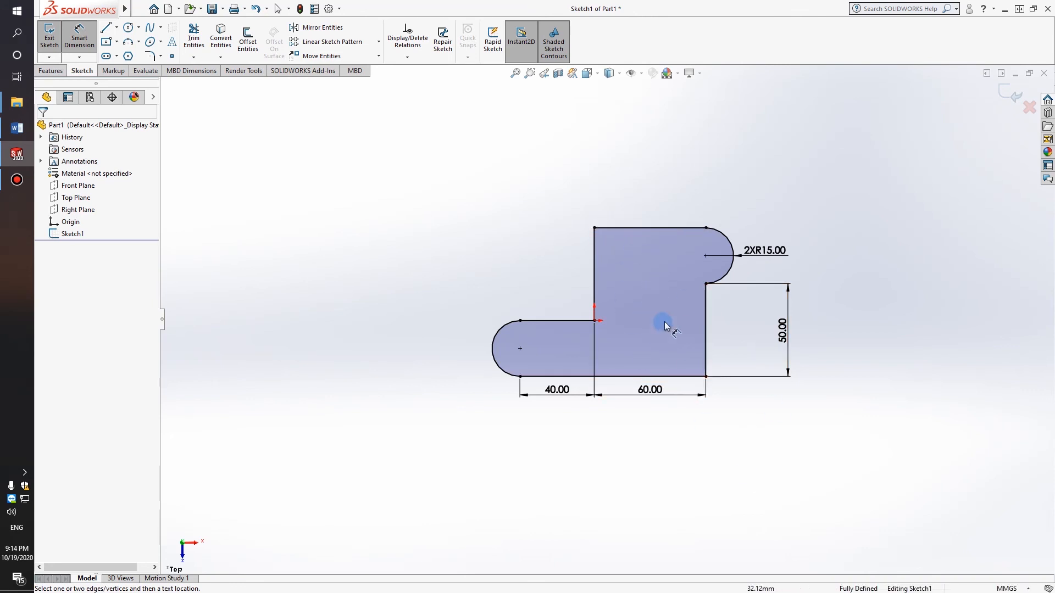
click(706, 227)
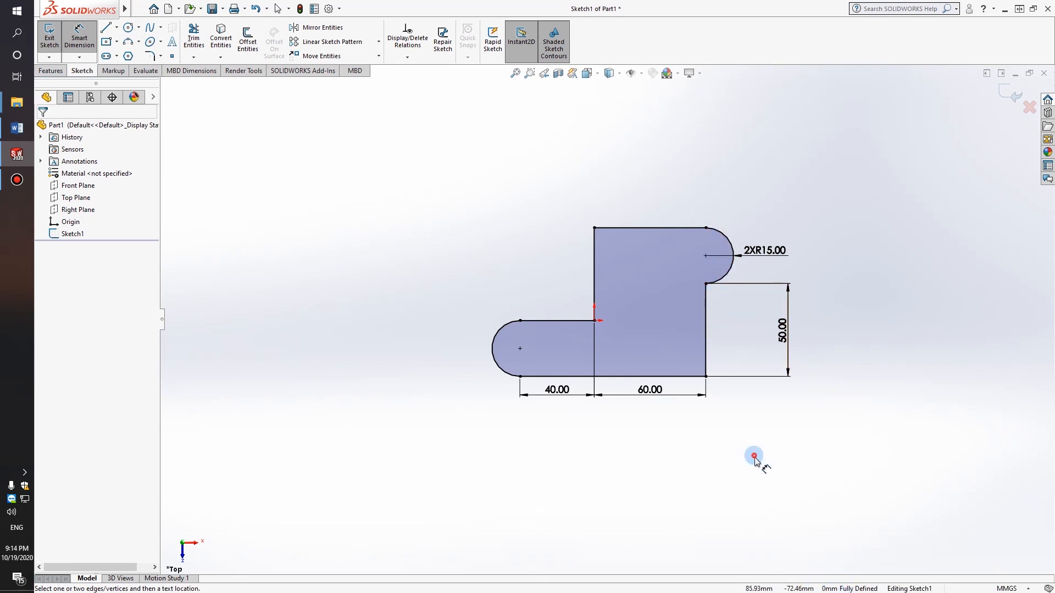
- Accept the dimensions that Fully Define Sketch generated for the profile's arcs and bottom line
mouse_move(936, 591)
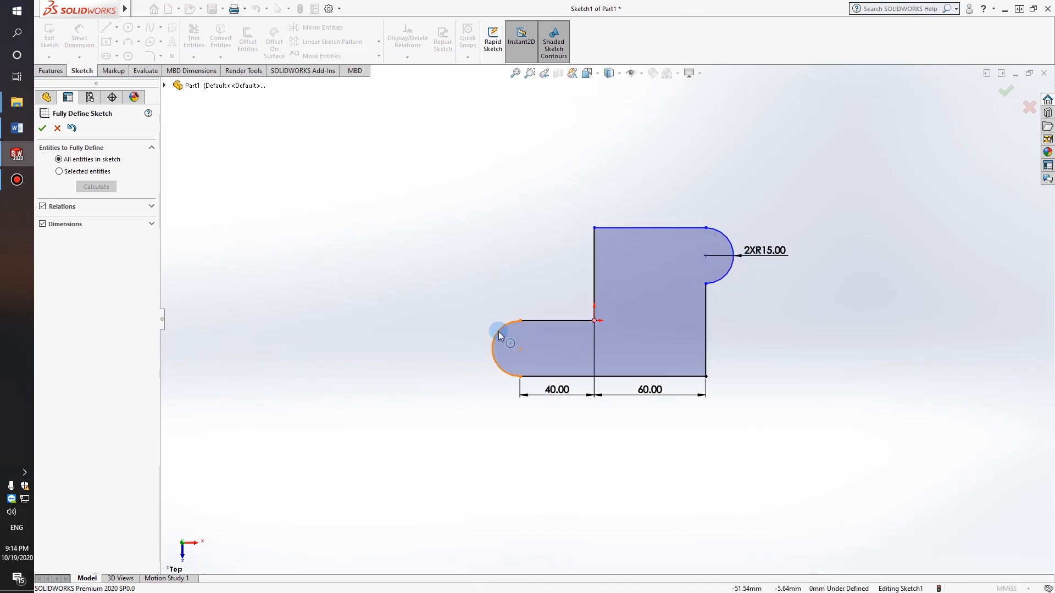
click(729, 242)
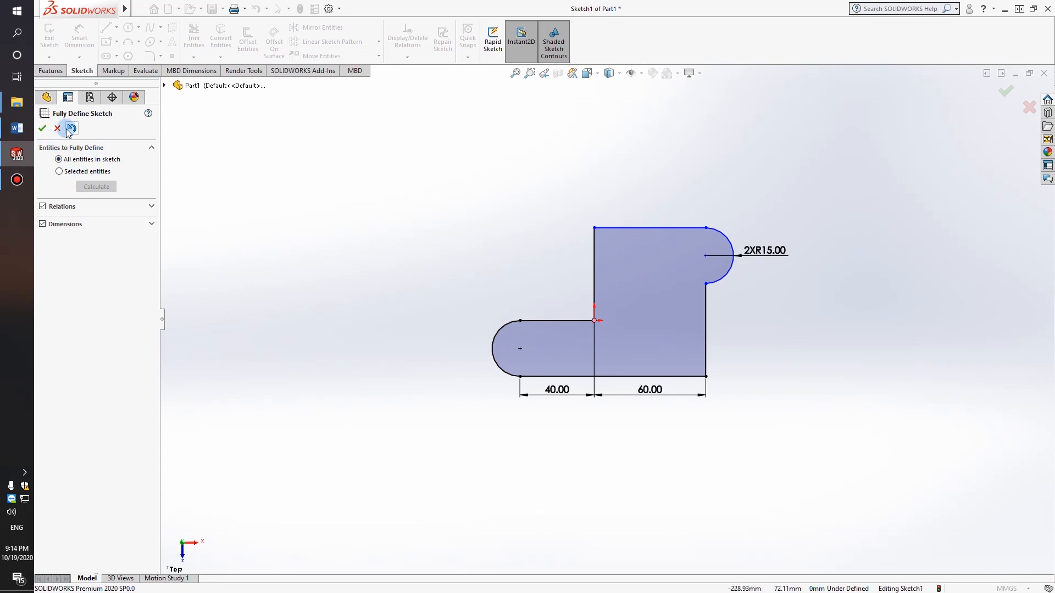
click(43, 129)
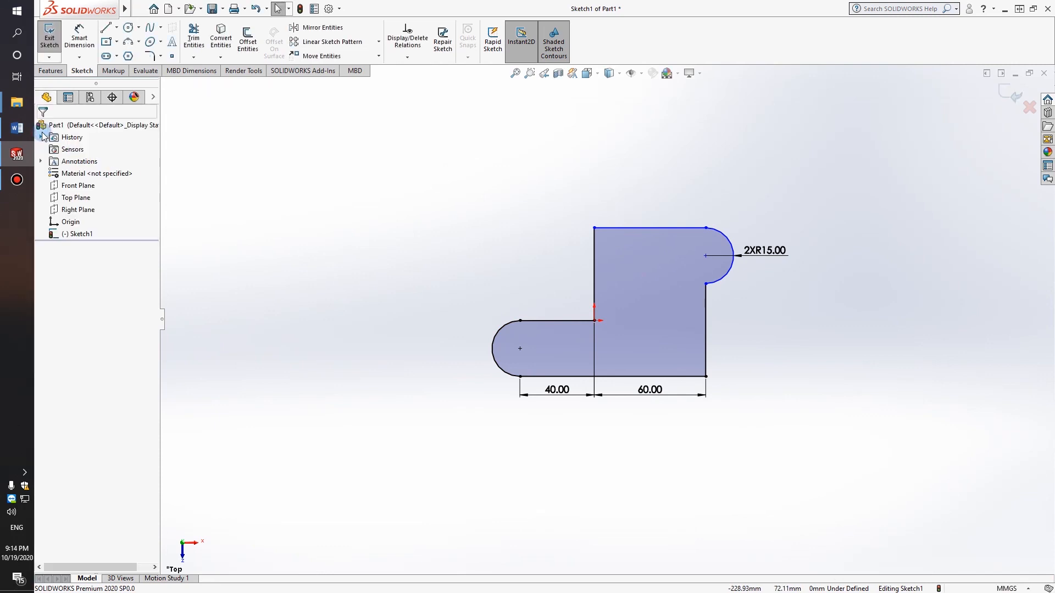